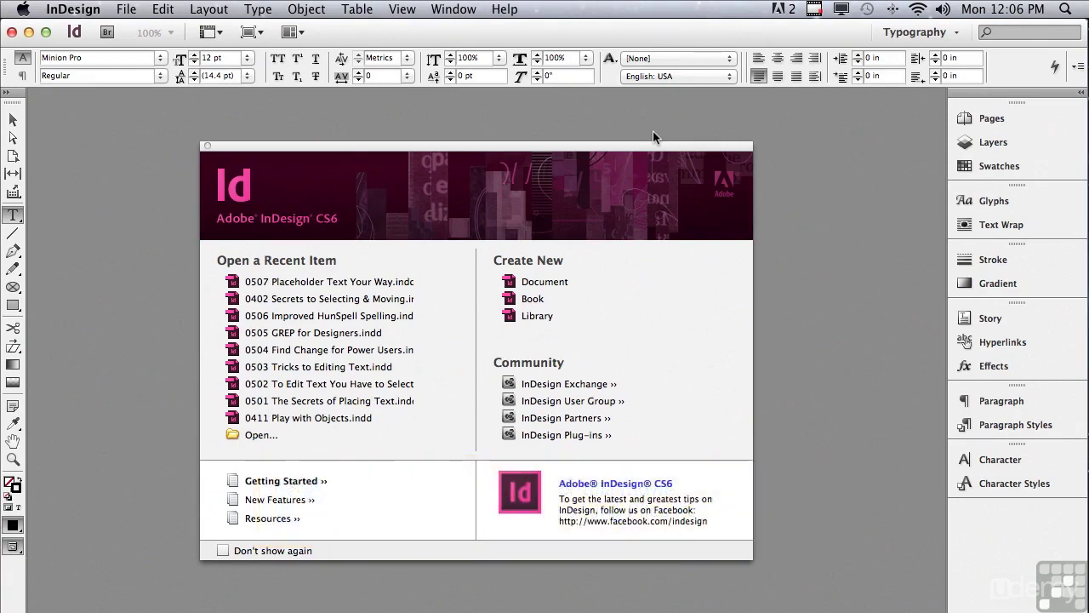
Step: Open the document 0508 Make Your Type Format Itself.indd from the InDesign CS6 Sample Layouts folder
{"action": "left_click", "coordinate": [125, 10]}
{"action": "left_click", "coordinate": [132, 42]}
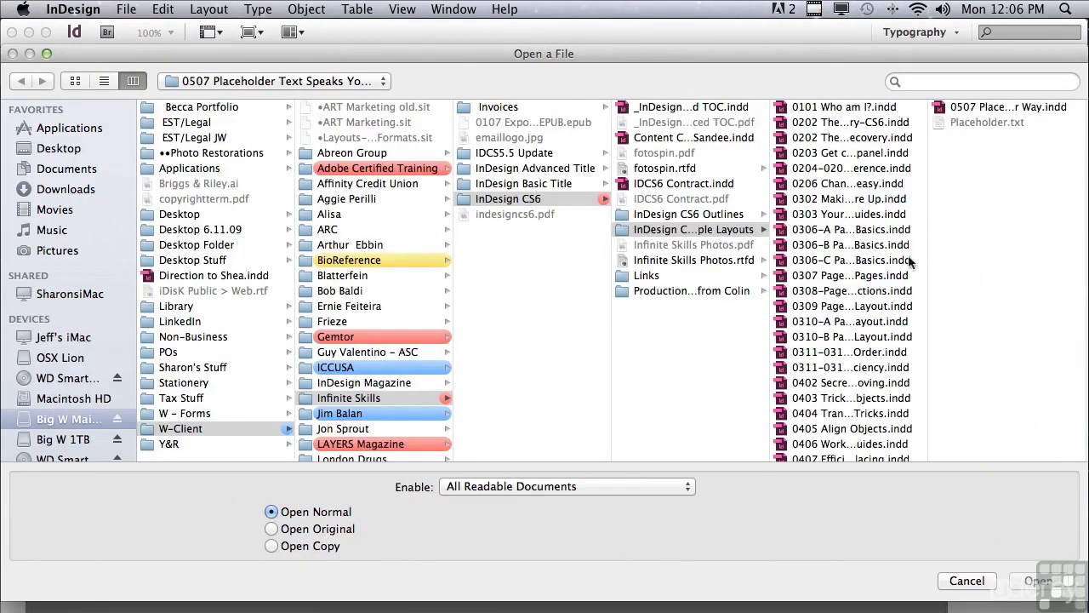
{"action": "left_click_drag", "start_coordinate": [924, 266], "coordinate": [912, 405]}
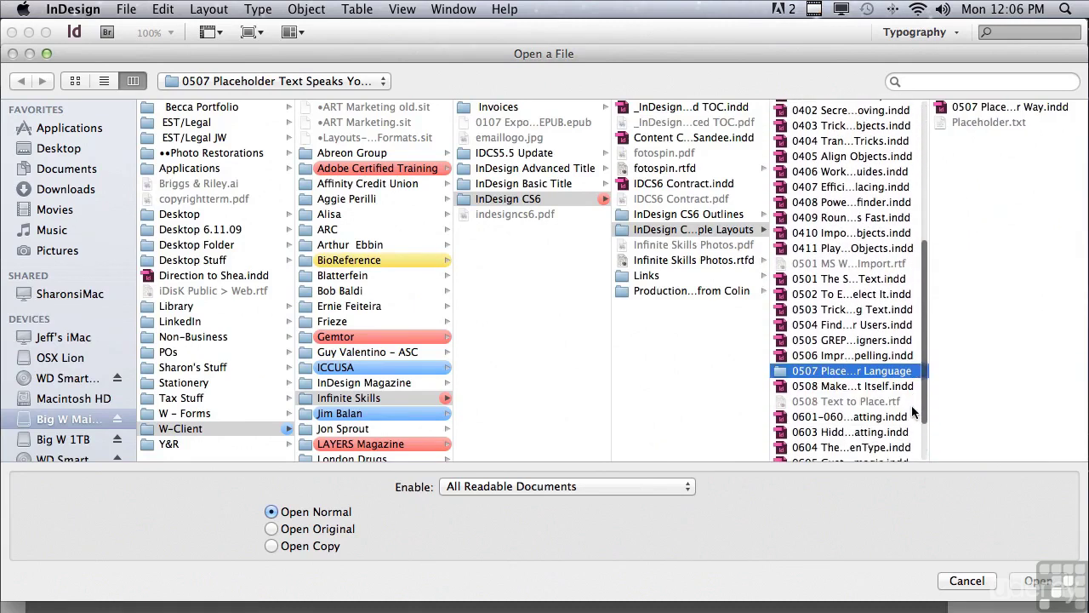
{"action": "left_click", "coordinate": [876, 386]}
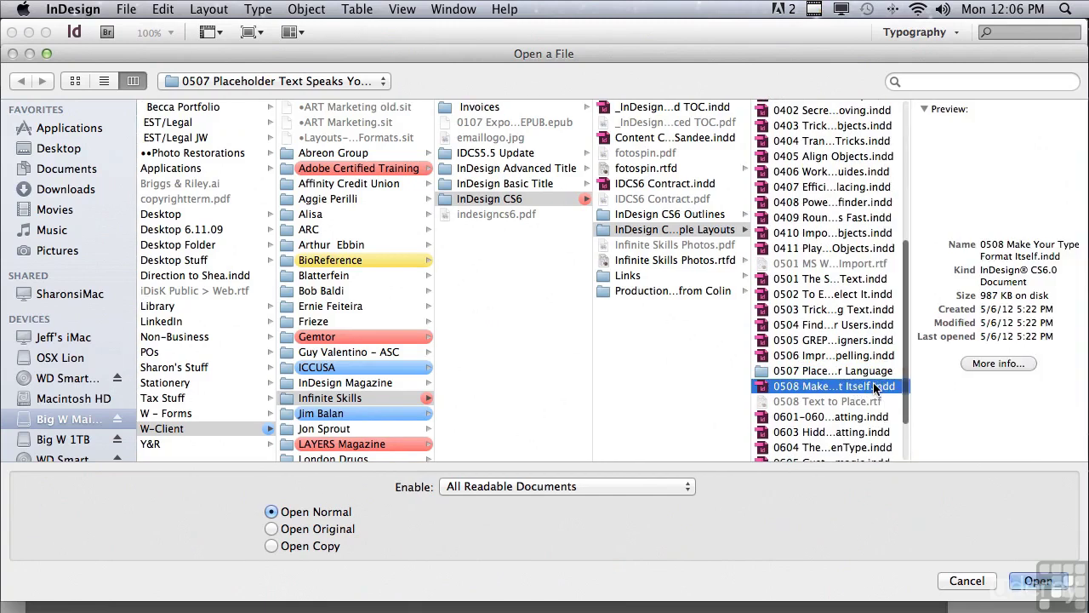
{"action": "left_click", "coordinate": [1017, 580]}
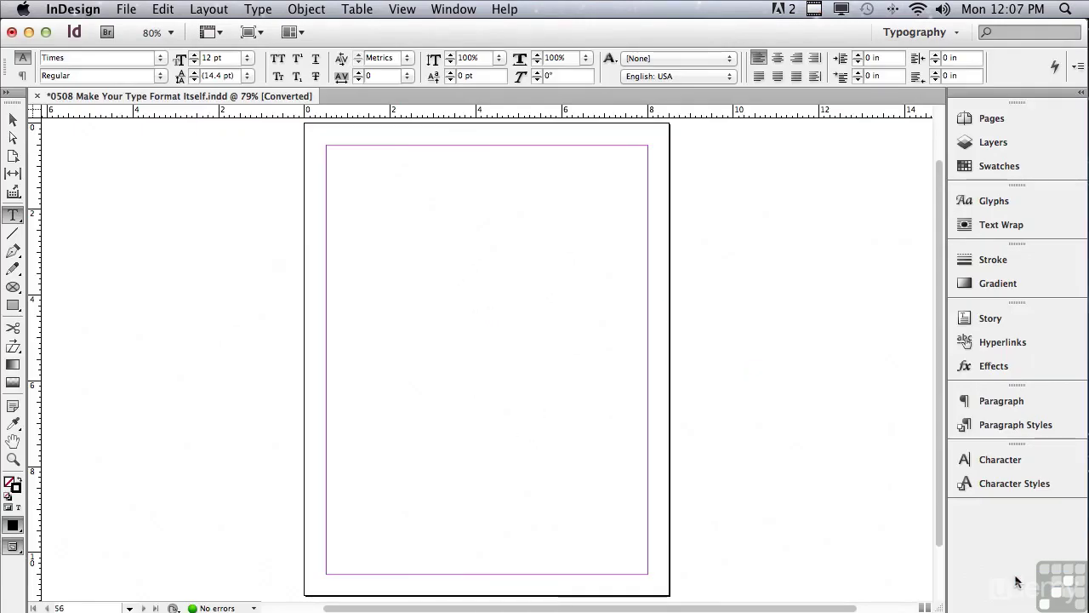
Step: Start placing 0508 Text to Place.rtf from the InDesign CS6 Sample Layouts folder, bringing up its RTF import options
{"action": "left_click", "coordinate": [126, 9]}
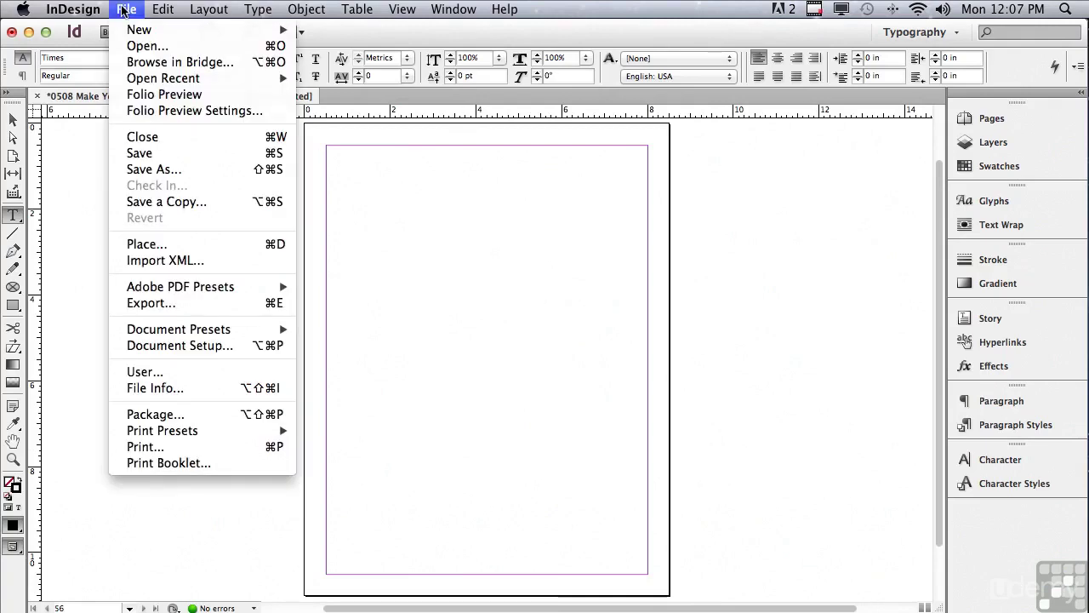
{"action": "left_click", "coordinate": [154, 245]}
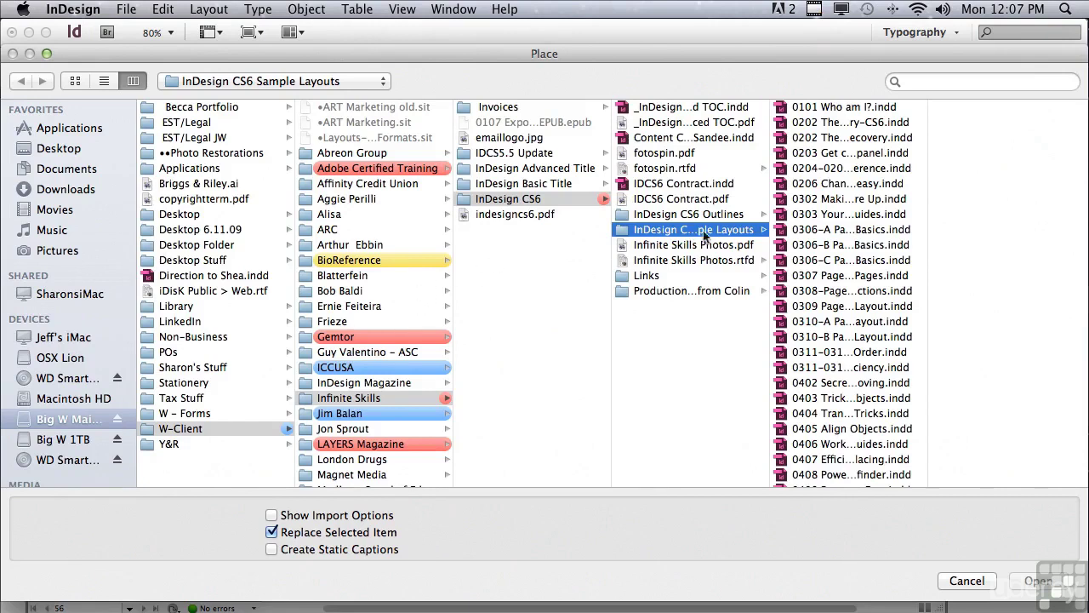
{"action": "scroll", "coordinate": [931, 290], "scroll_direction": "down", "scroll_amount": 2}
{"action": "scroll", "coordinate": [931, 316], "scroll_direction": "down", "scroll_amount": 10}
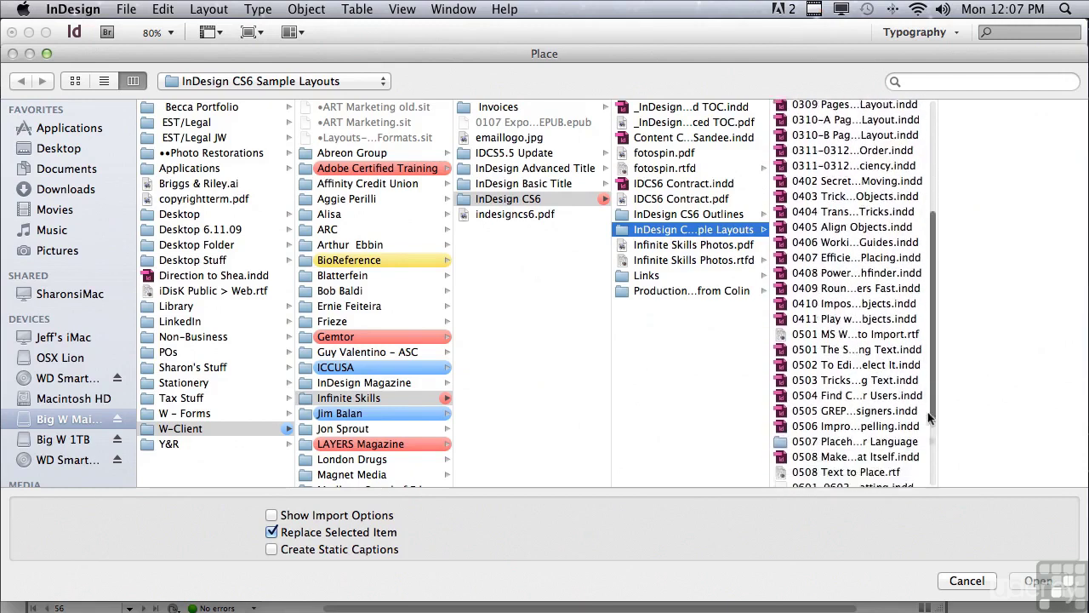
{"action": "left_click", "coordinate": [833, 393]}
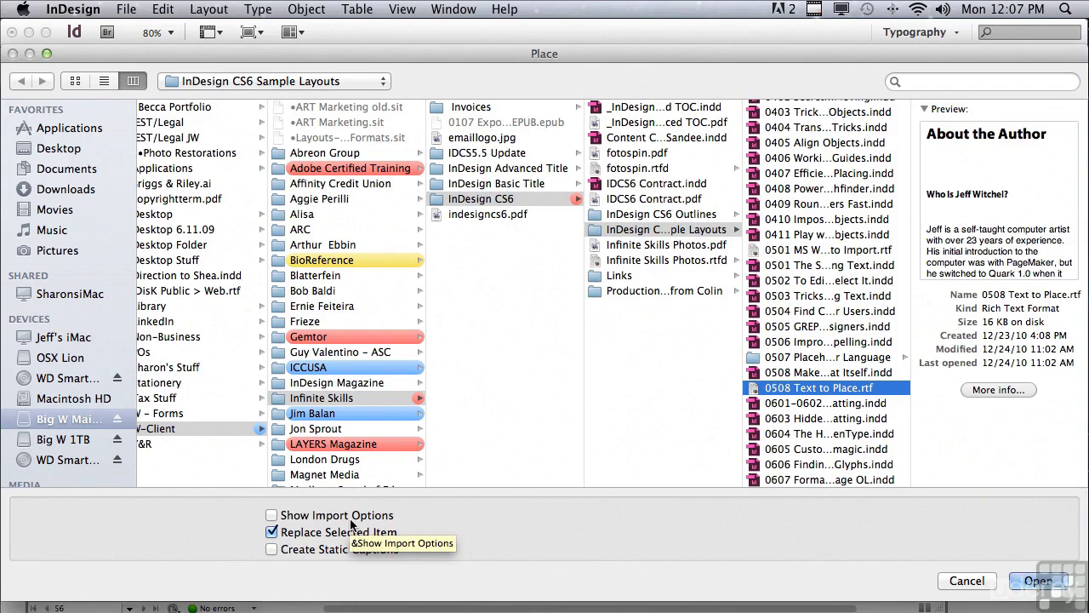
{"action": "key", "text": "shift"}
{"action": "left_click", "coordinate": [1033, 585], "text": "shift"}
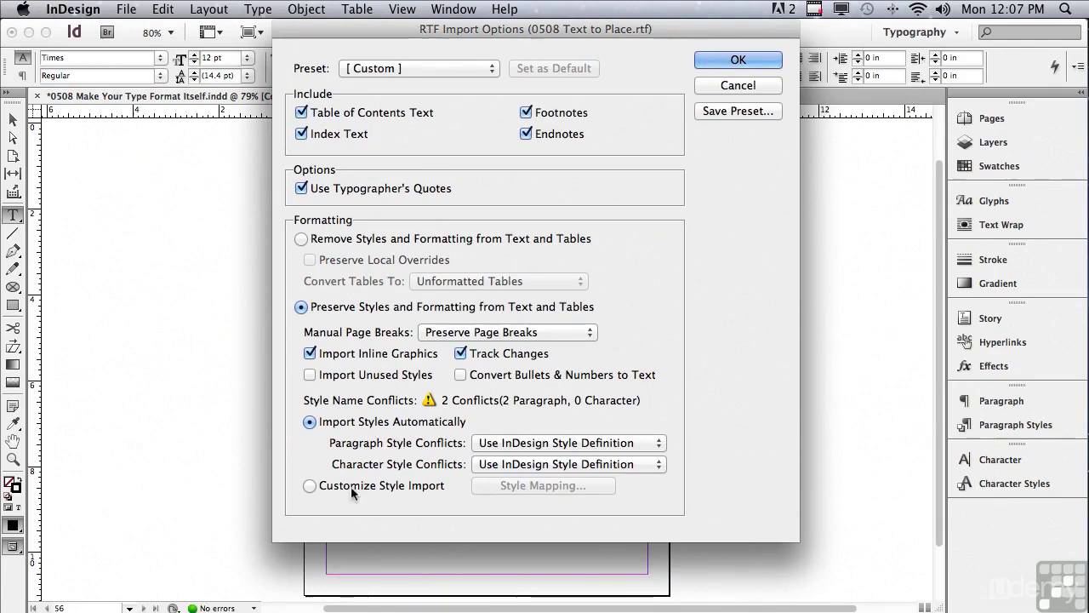
Step: Switch to Customize Style Import and map the RTF style Chapter Headline to Section Headline
{"action": "left_click", "coordinate": [310, 486]}
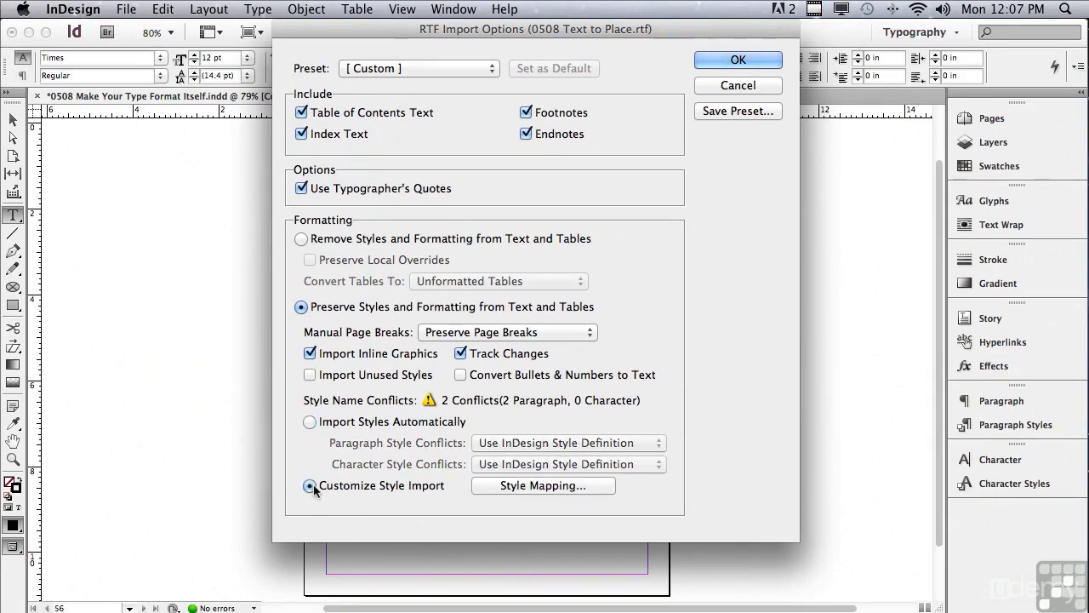
{"action": "left_click", "coordinate": [491, 485]}
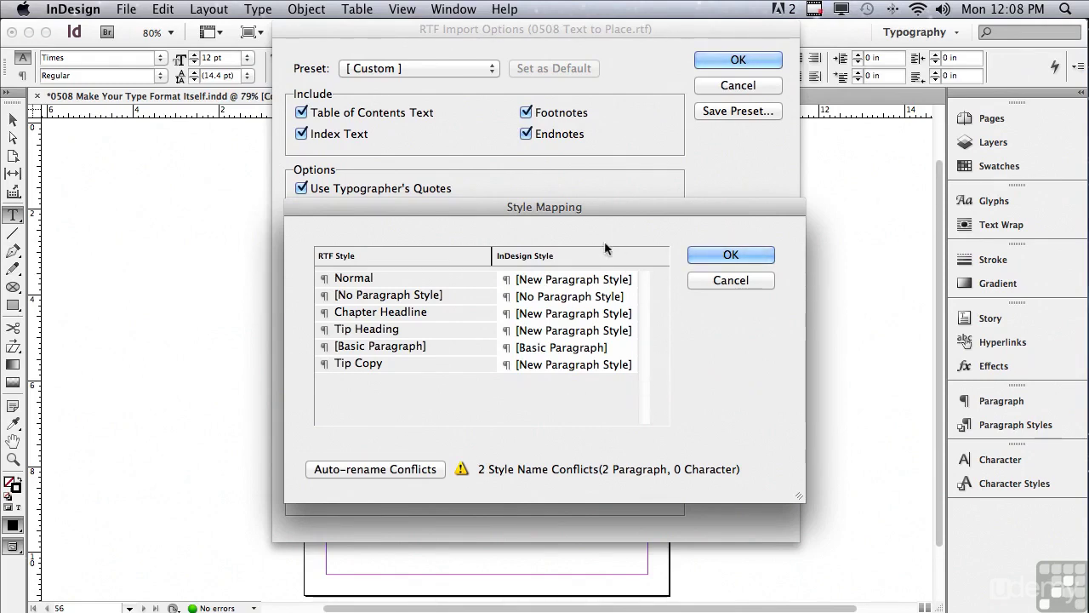
{"action": "left_click", "coordinate": [361, 317]}
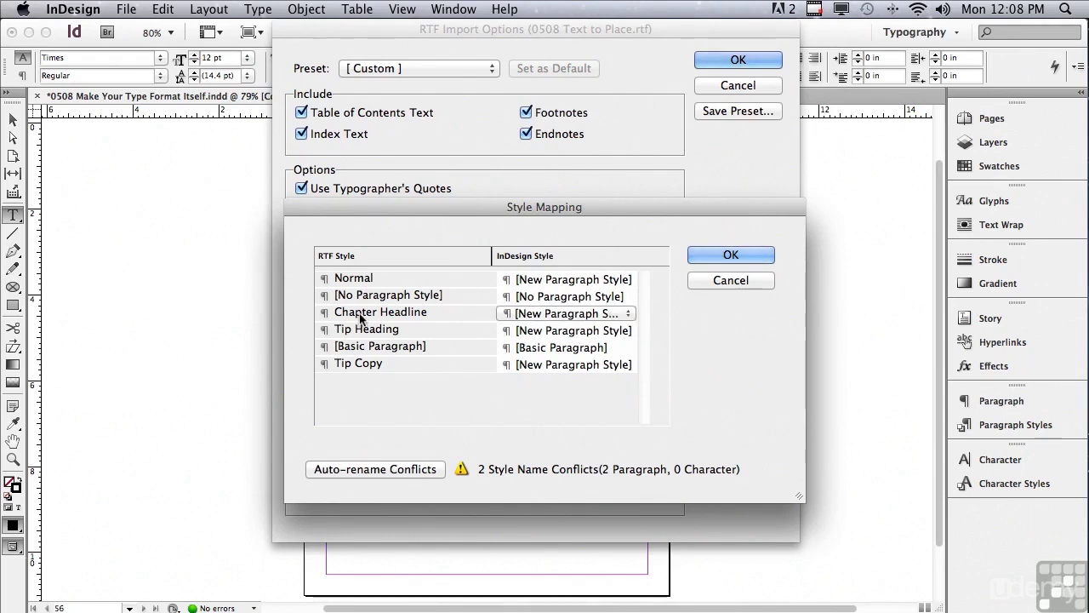
{"action": "left_click", "coordinate": [551, 315]}
{"action": "left_click", "coordinate": [557, 374]}
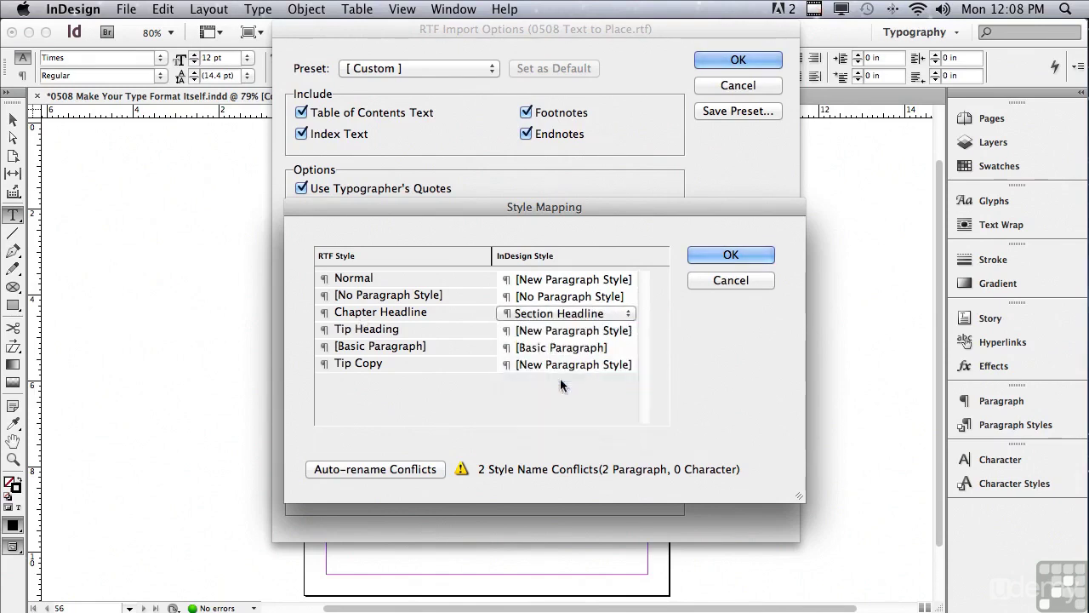
Step: Map the RTF style Tip Heading to Heading for Tips and Tip Copy to Body Text, and accept the style mapping
{"action": "left_click", "coordinate": [370, 333]}
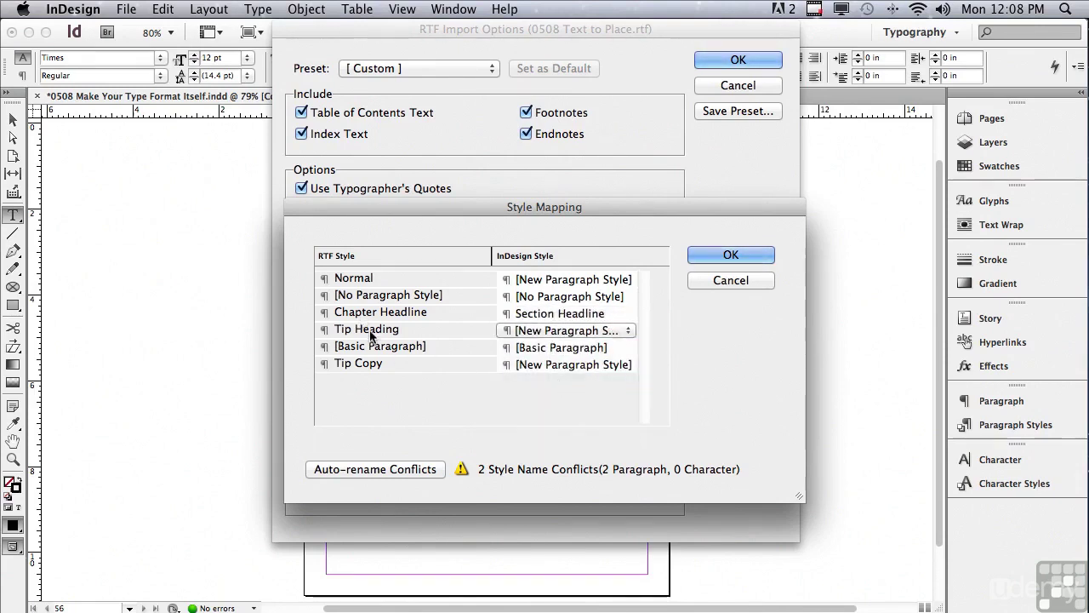
{"action": "left_click", "coordinate": [541, 332]}
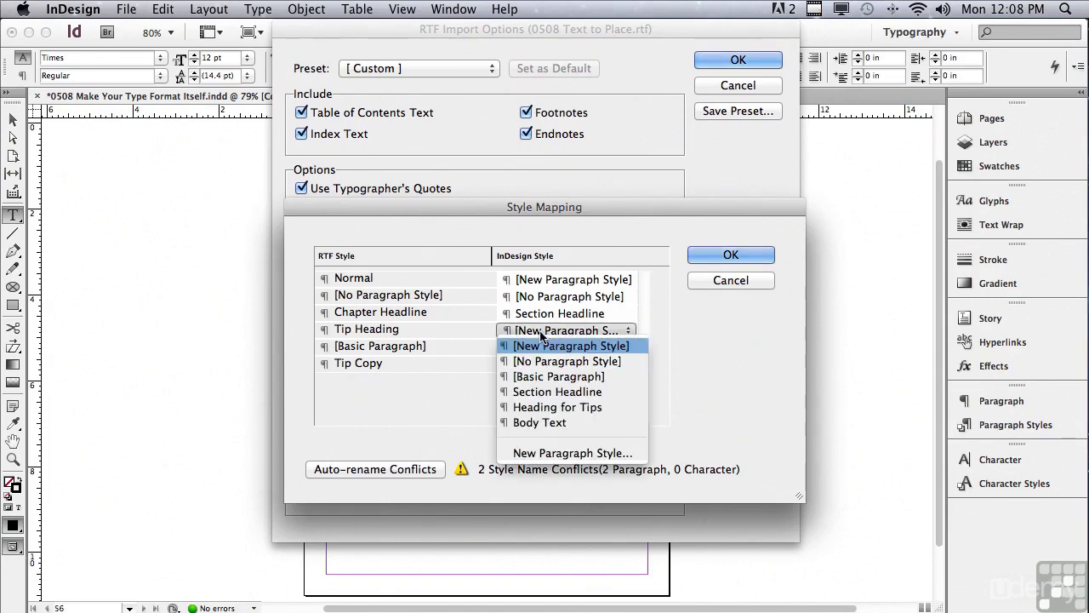
{"action": "left_click", "coordinate": [557, 407]}
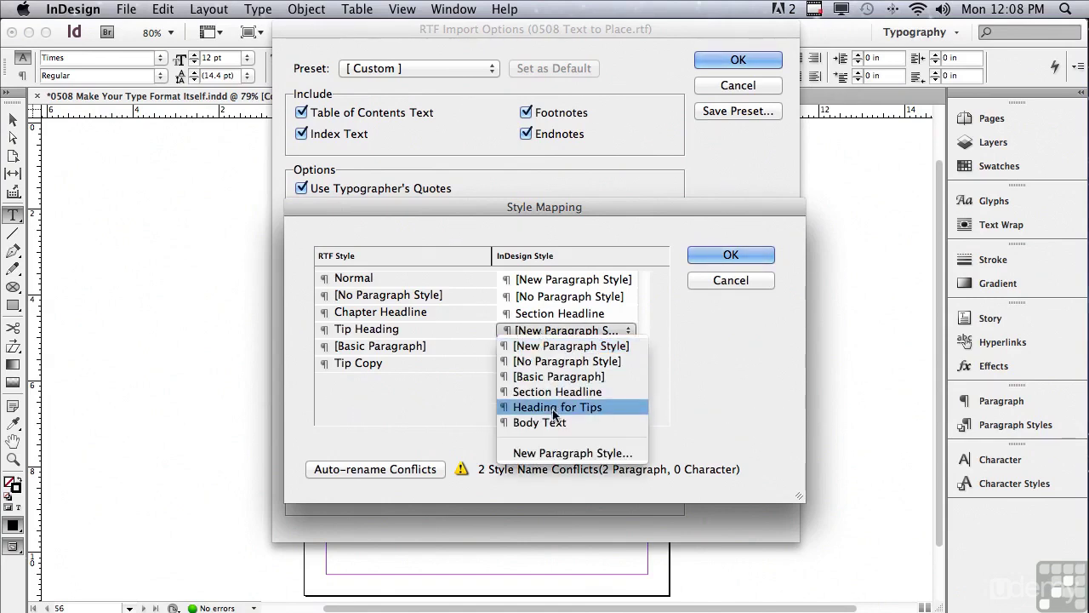
{"action": "left_click", "coordinate": [353, 364]}
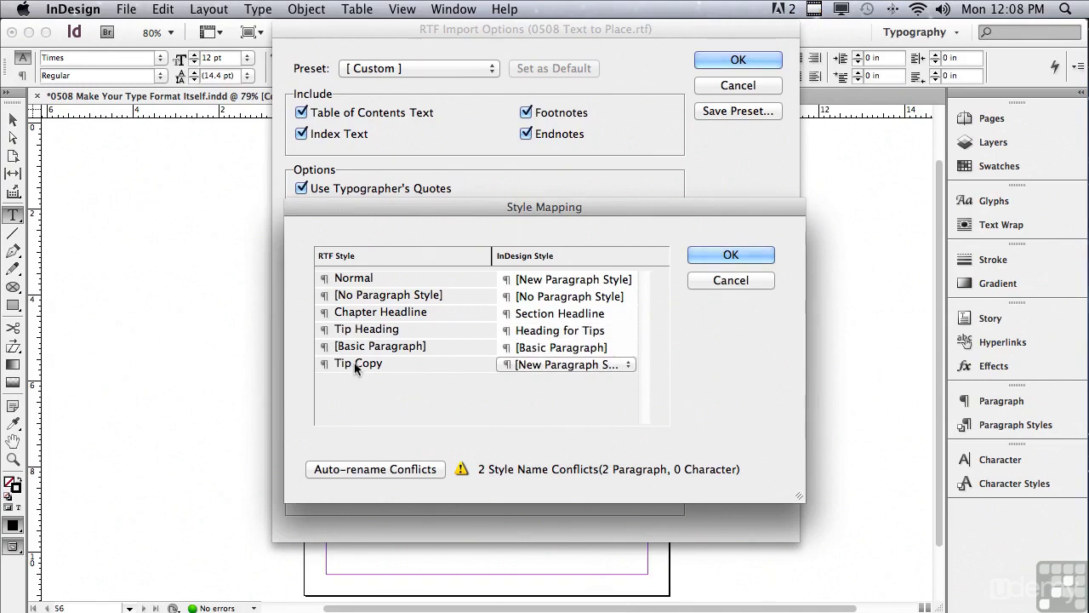
{"action": "left_click", "coordinate": [531, 366]}
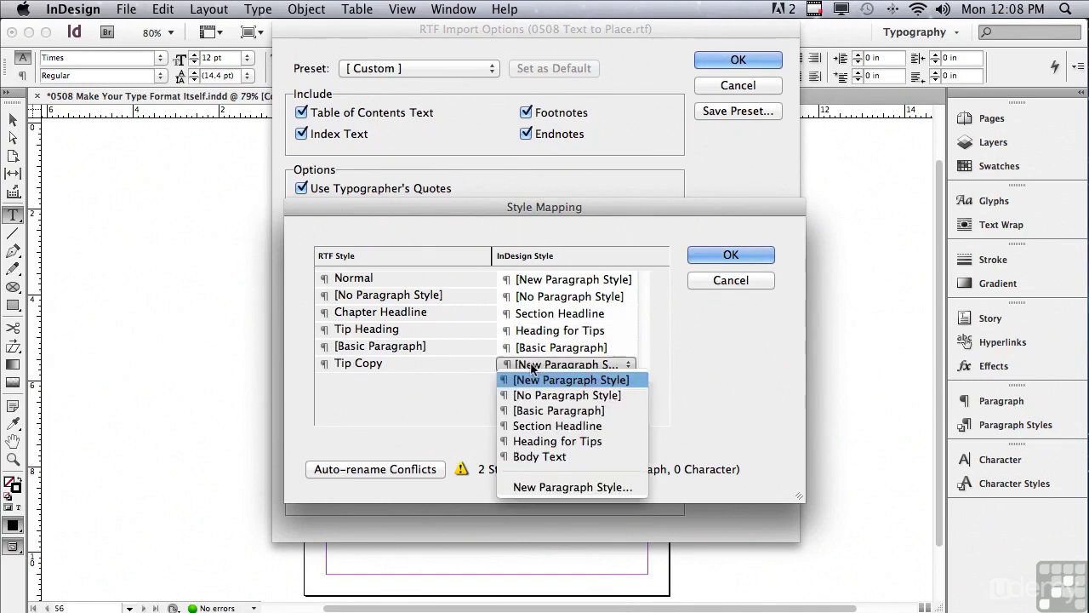
{"action": "left_click", "coordinate": [546, 453]}
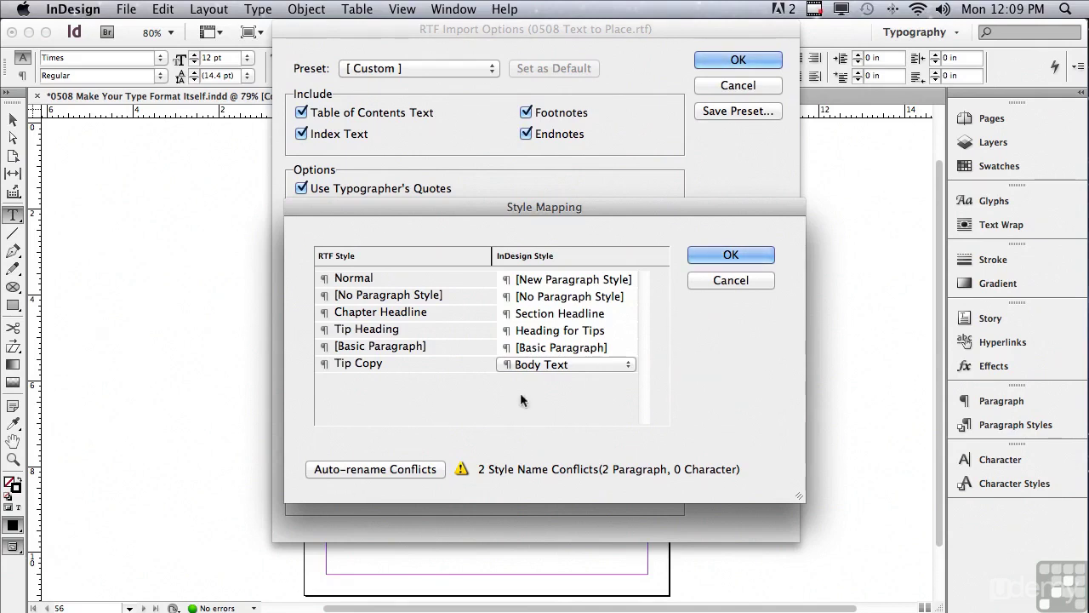
{"action": "left_click", "coordinate": [699, 255]}
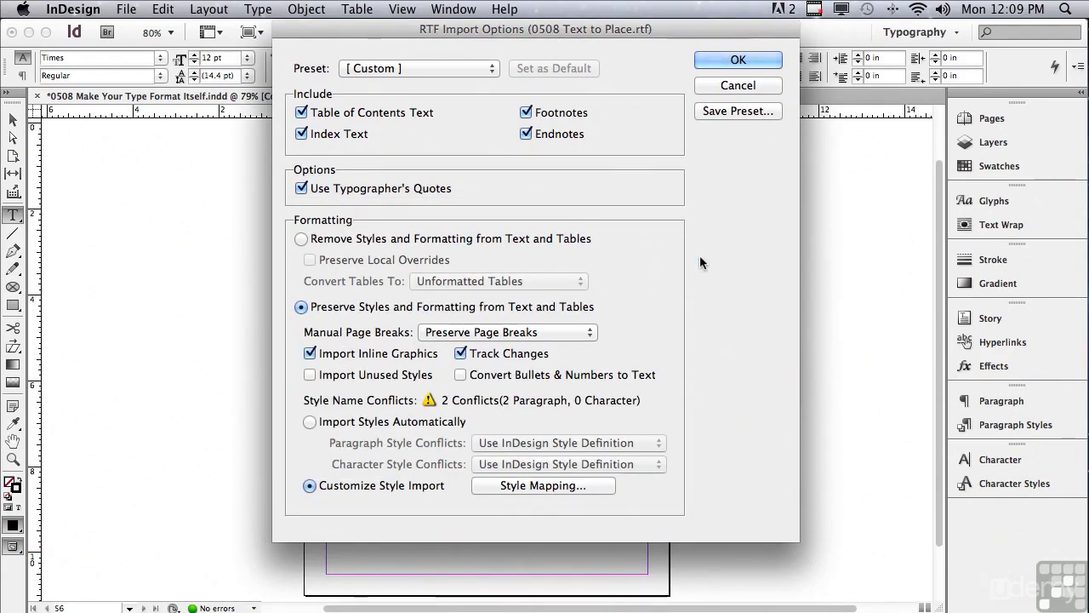
Step: Accept the RTF import options and place the loaded text within the margins of the blank page
{"action": "left_click", "coordinate": [736, 61]}
{"action": "left_click", "coordinate": [411, 197]}
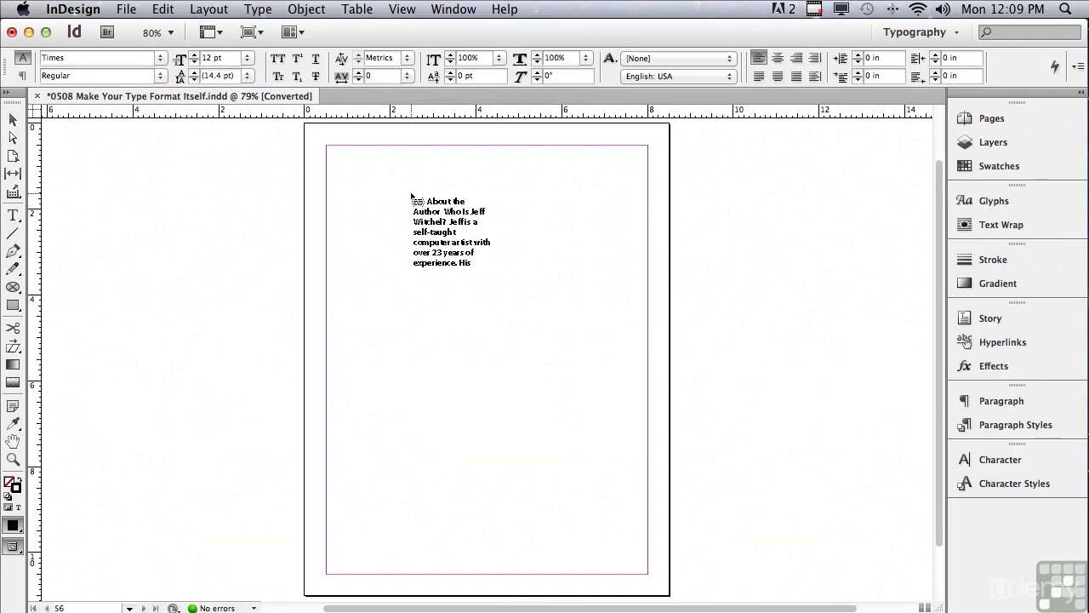
{"action": "left_click", "coordinate": [411, 195]}
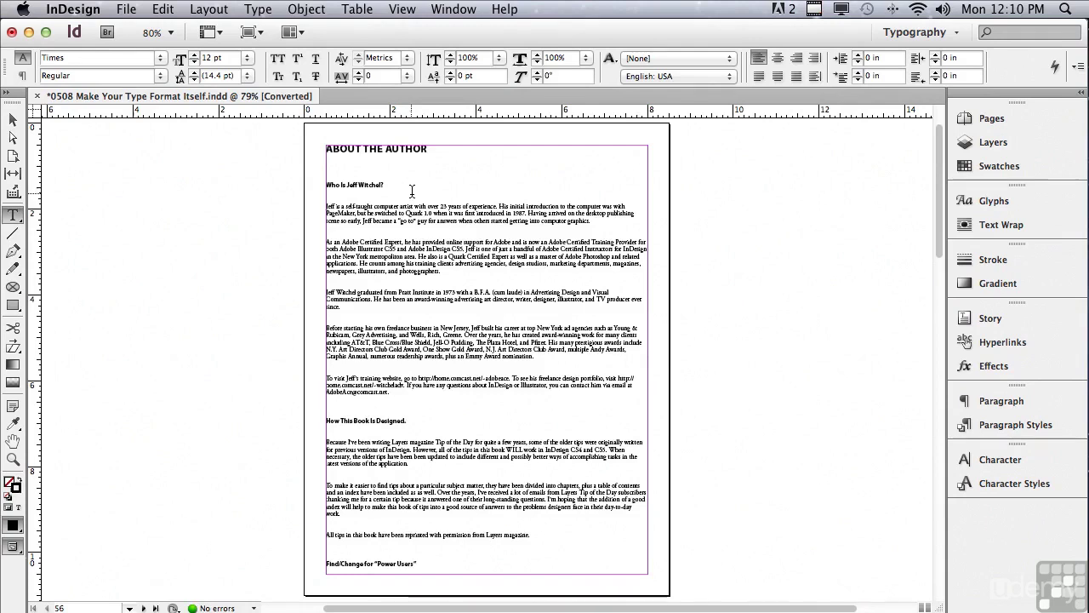
Step: Display the document's paragraph styles and show hidden characters in the placed text
{"action": "left_click", "coordinate": [13, 460]}
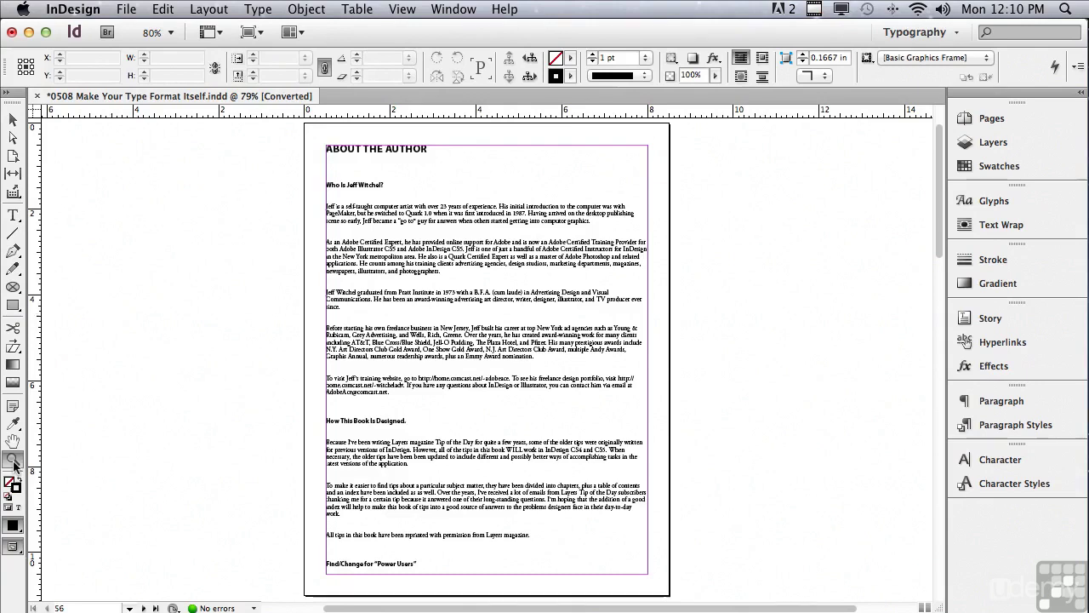
{"action": "left_click", "coordinate": [1011, 428]}
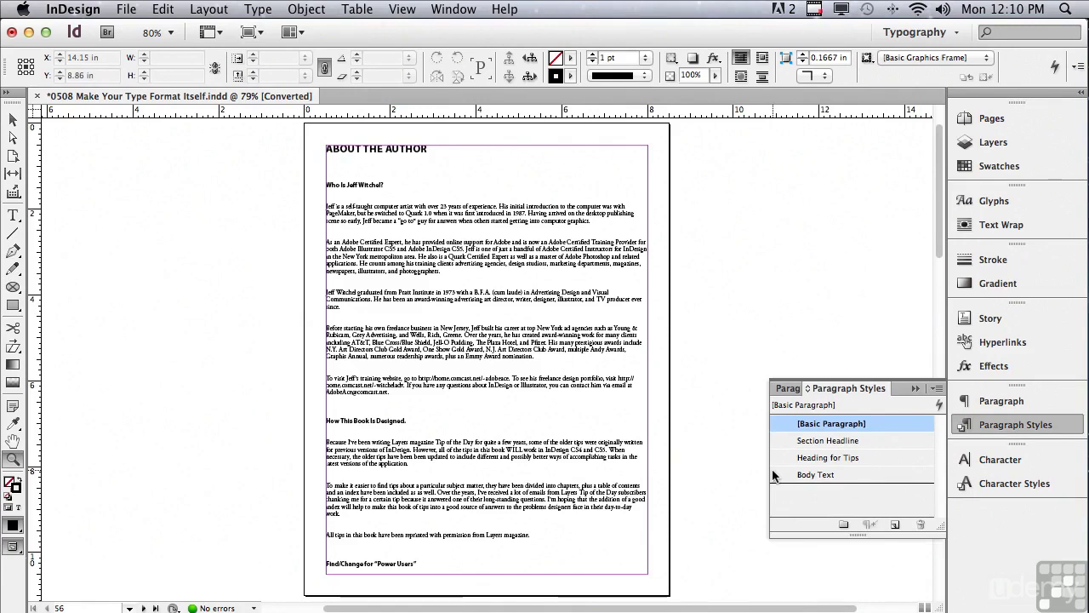
{"action": "left_click", "coordinate": [257, 8]}
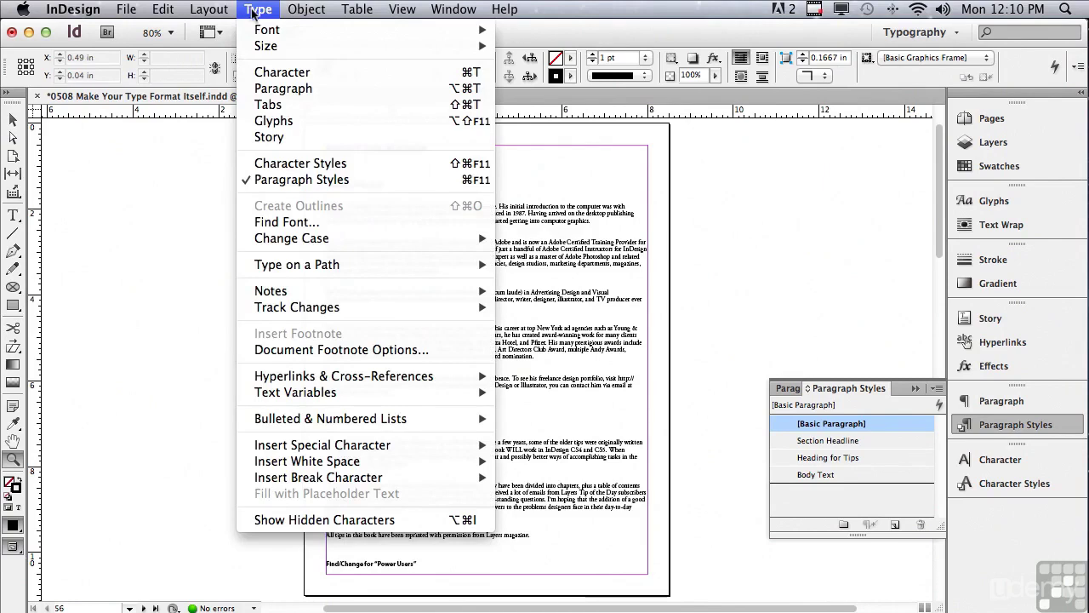
{"action": "left_click", "coordinate": [264, 518]}
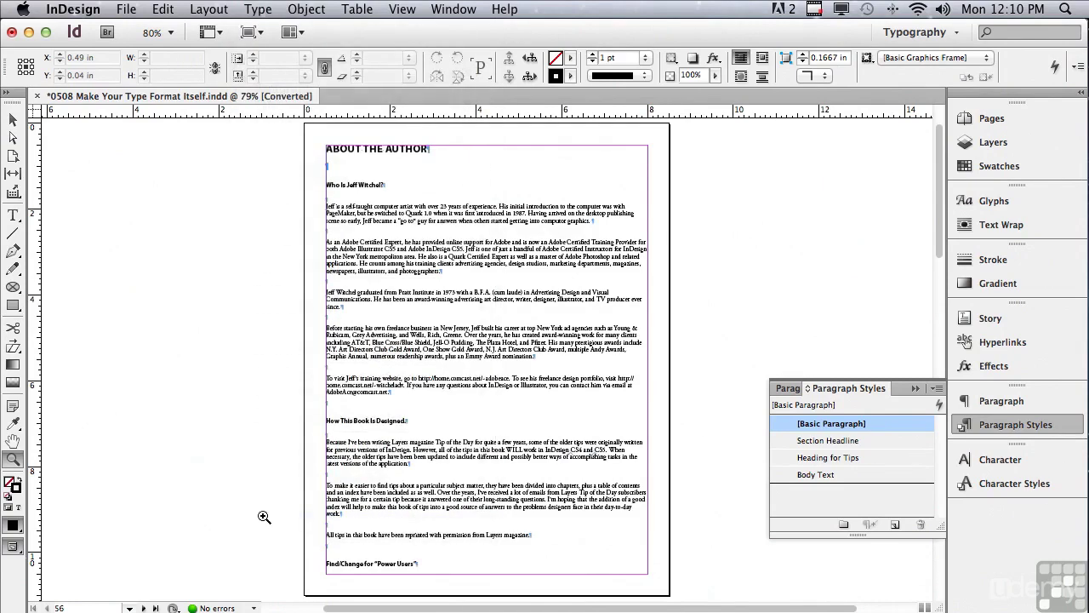
{"action": "left_click_drag", "start_coordinate": [300, 128], "coordinate": [689, 447]}
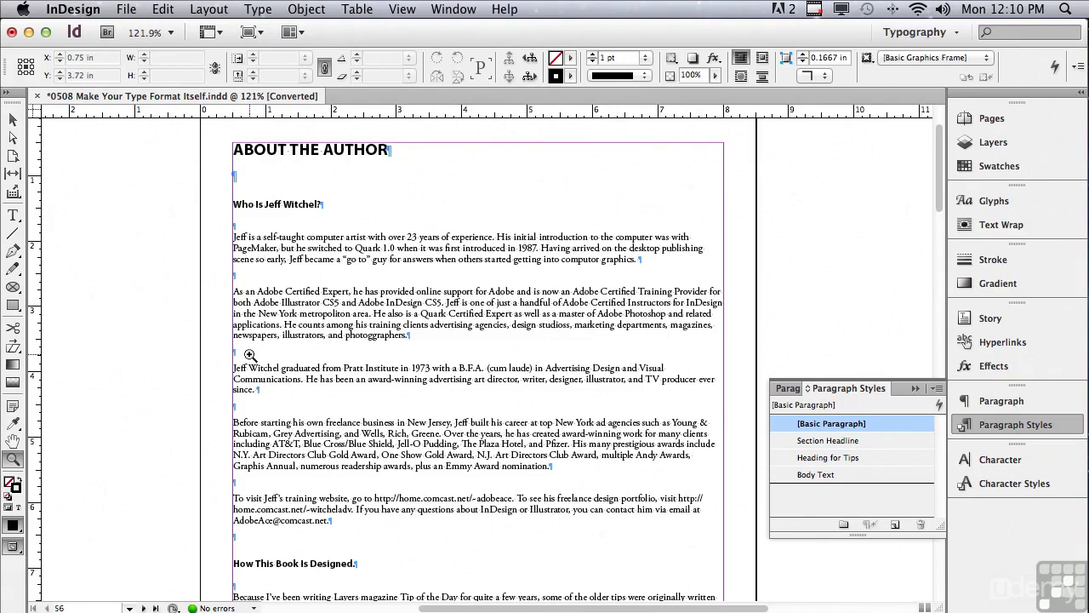
Step: Set up a text Find/Change that replaces two consecutive end-of-paragraph characters (^p^p) with a single one (^p)
{"action": "left_click", "coordinate": [158, 9]}
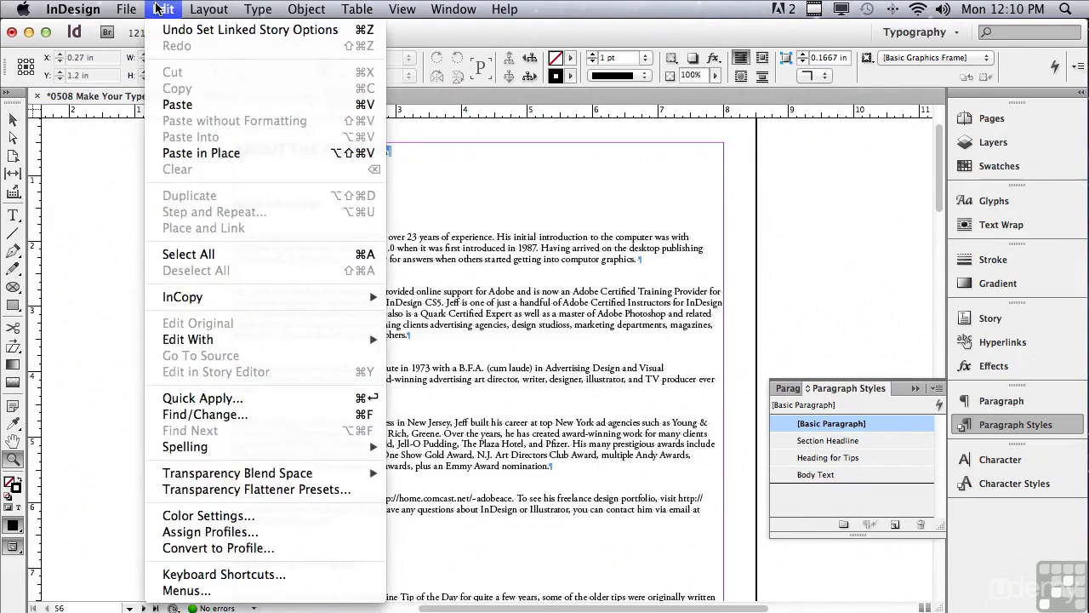
{"action": "left_click", "coordinate": [187, 409]}
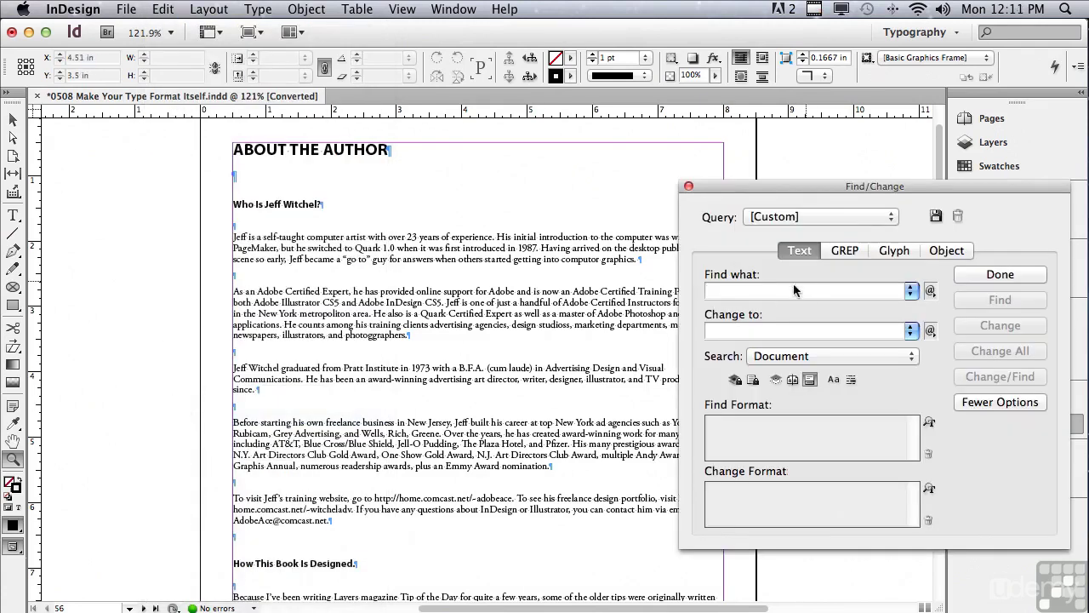
{"action": "left_click", "coordinate": [929, 292]}
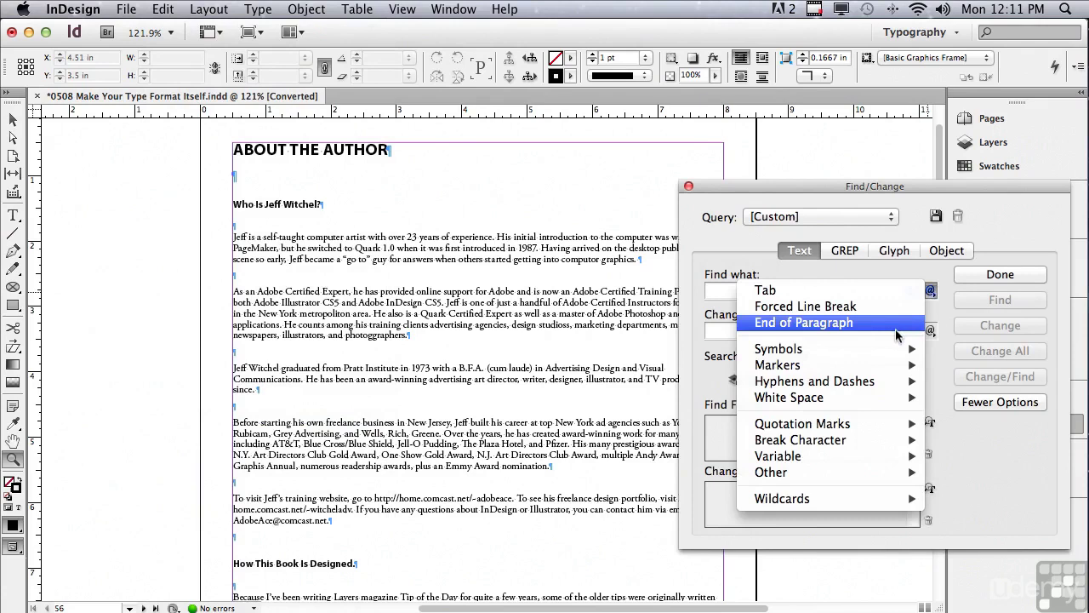
{"action": "left_click", "coordinate": [895, 327]}
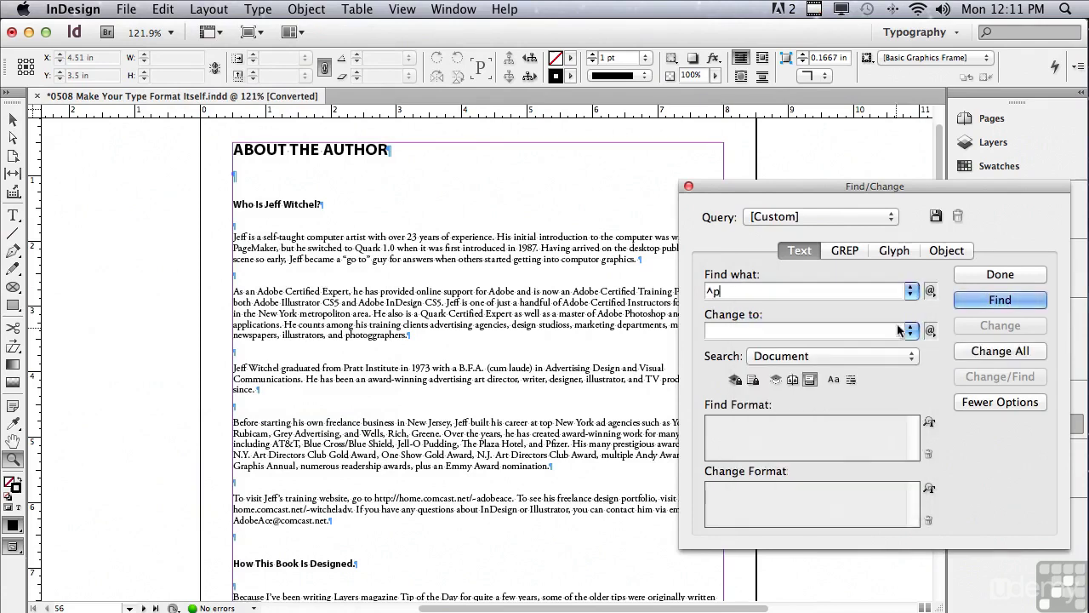
{"action": "left_click", "coordinate": [929, 292]}
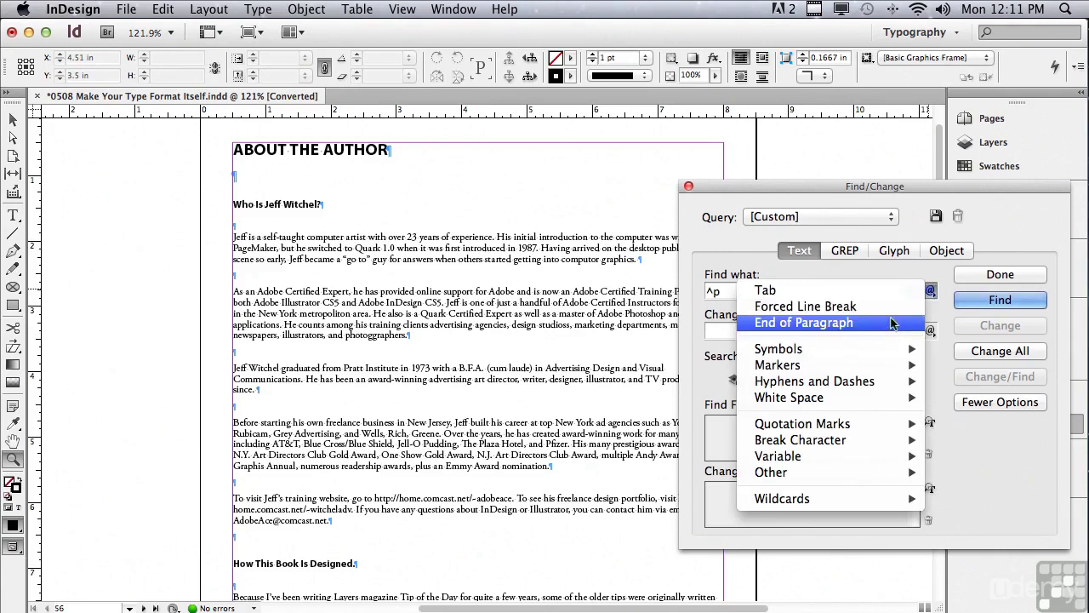
{"action": "left_click", "coordinate": [891, 327]}
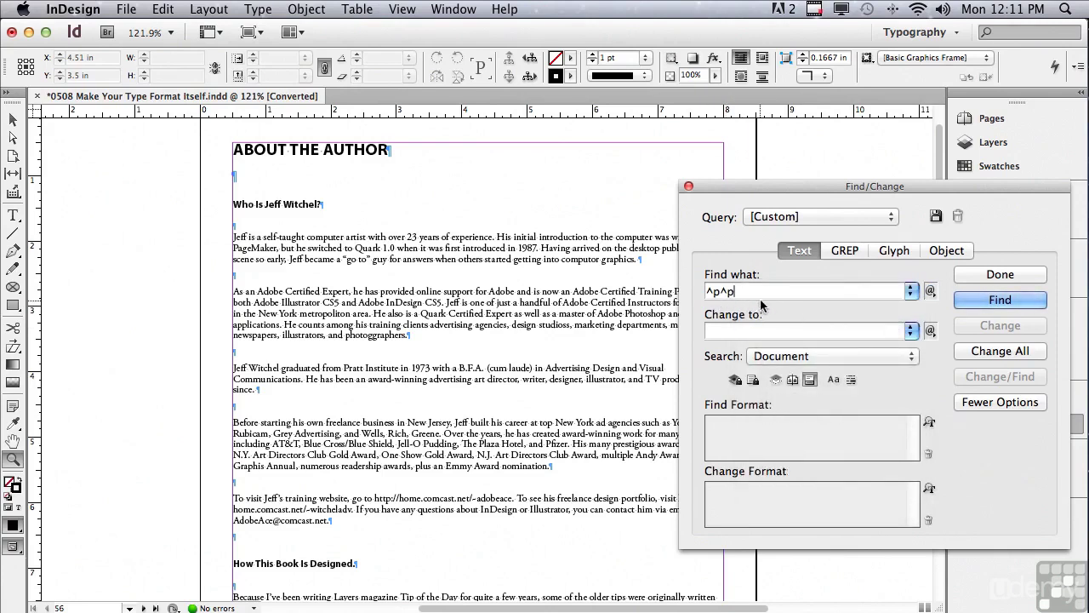
{"action": "left_click", "coordinate": [929, 331]}
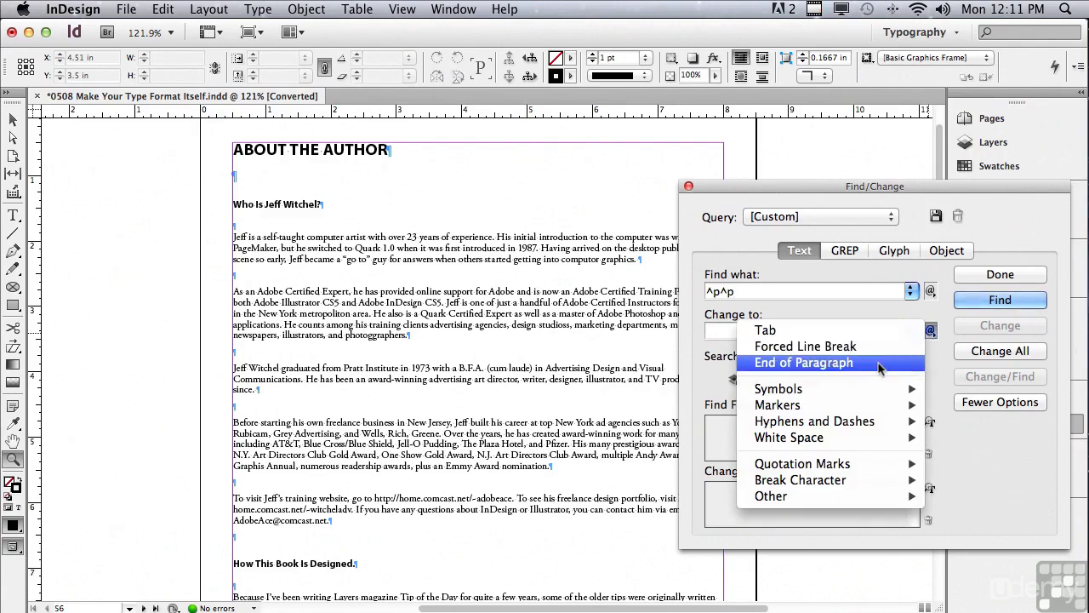
{"action": "left_click", "coordinate": [879, 364]}
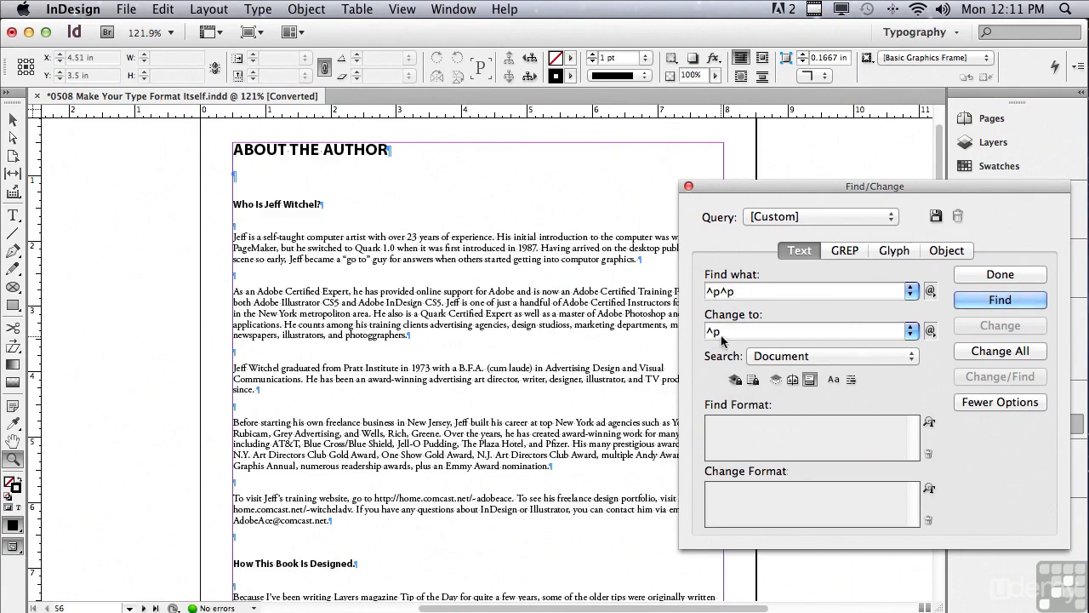
Step: Replace the first doubled paragraph return, and apply the replacement to all remaining occurrences in the document
{"action": "left_click", "coordinate": [966, 302]}
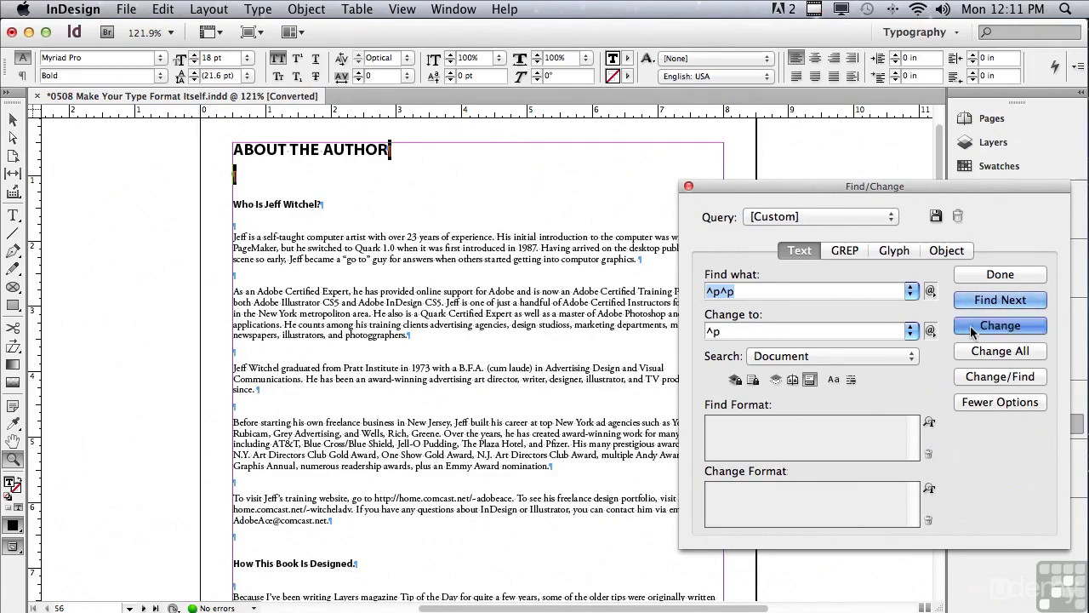
{"action": "left_click", "coordinate": [970, 325]}
{"action": "left_click", "coordinate": [994, 351]}
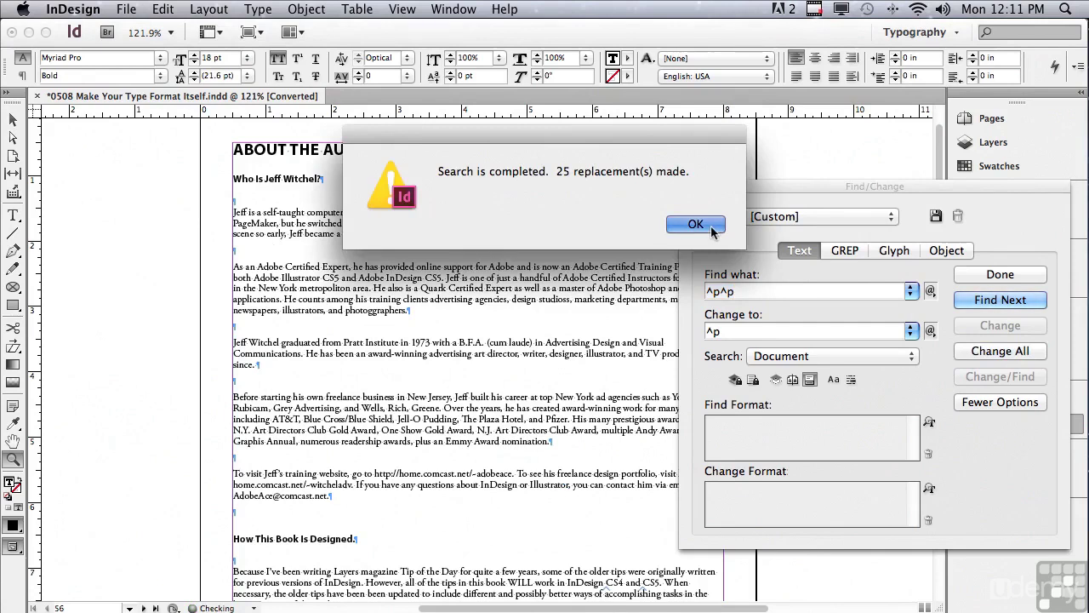
{"action": "left_click", "coordinate": [695, 224]}
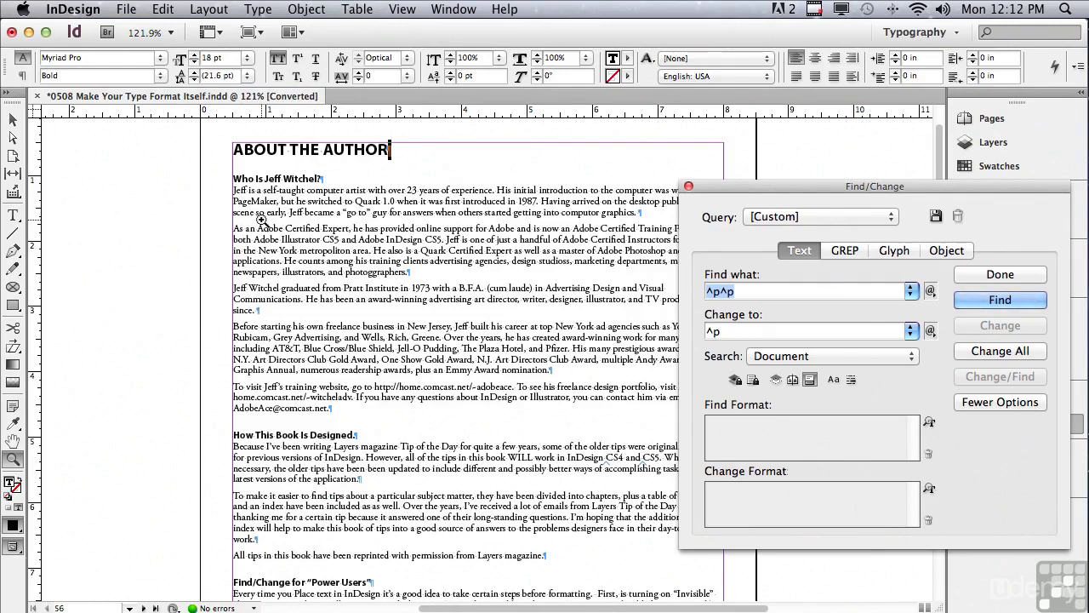
Step: Set up the text Find/Change to replace two hyphens (--) with an Em Dash (^_)
{"action": "left_click", "coordinate": [735, 292]}
{"action": "left_click_drag", "start_coordinate": [735, 292], "coordinate": [664, 284]}
{"action": "type", "text": "--"}
{"action": "double_click", "coordinate": [723, 332]}
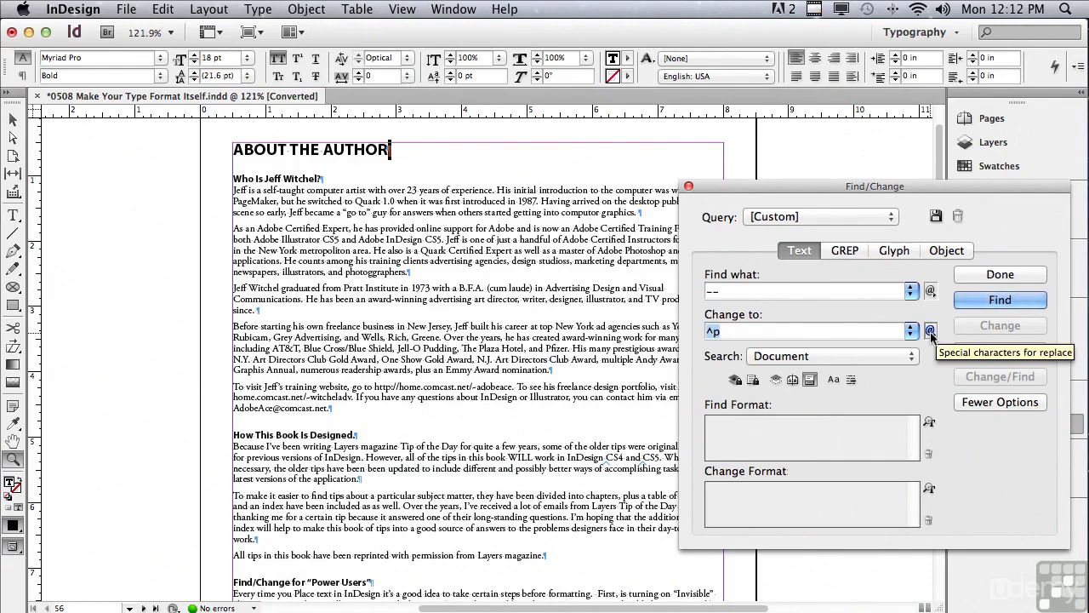
{"action": "left_click", "coordinate": [930, 331]}
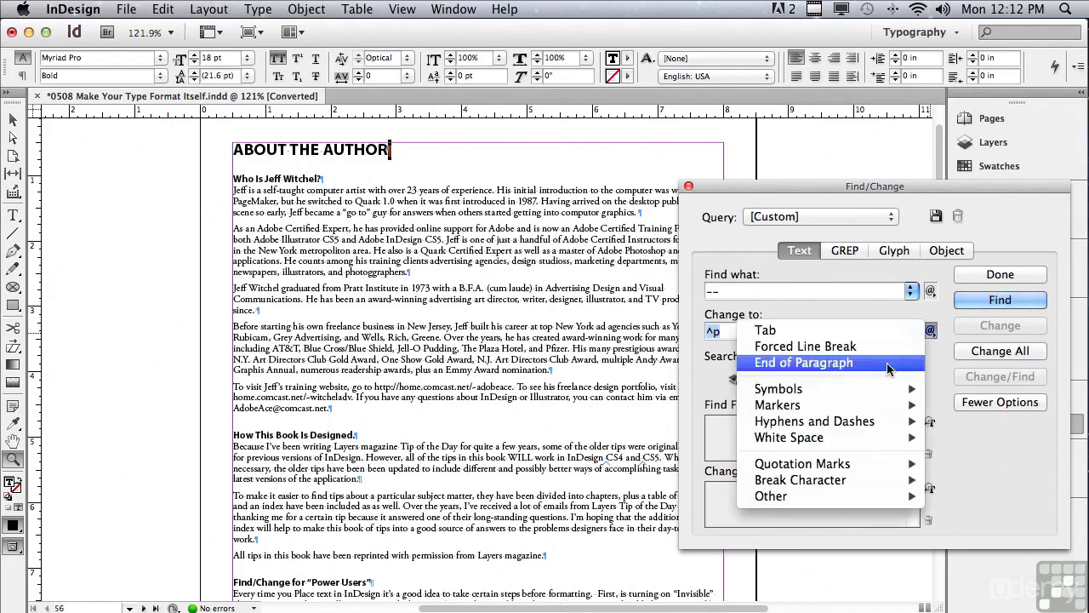
{"action": "mouse_move", "coordinate": [858, 427]}
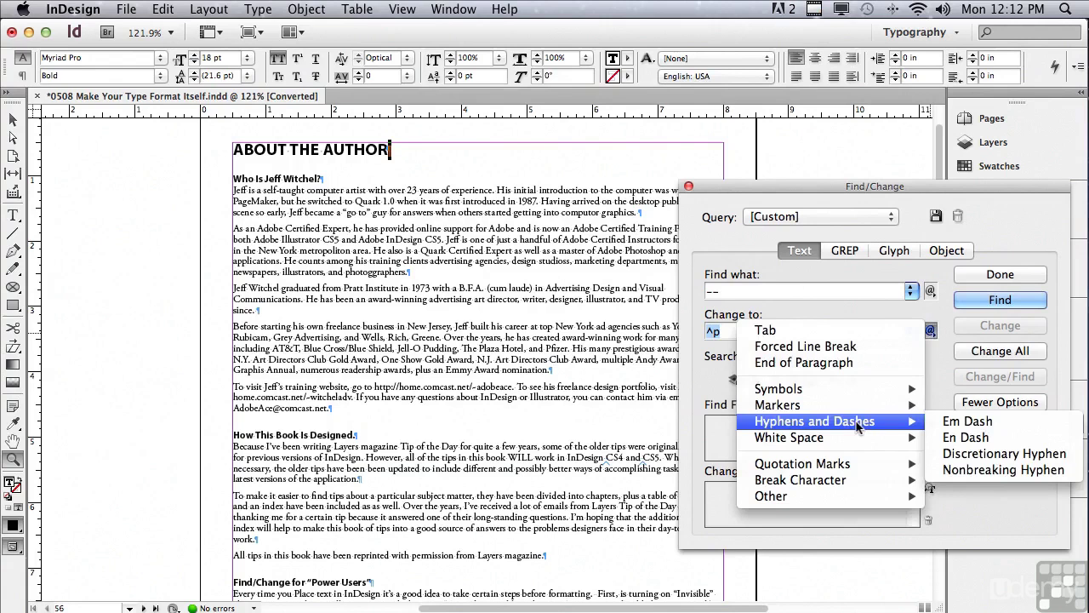
{"action": "left_click", "coordinate": [949, 422]}
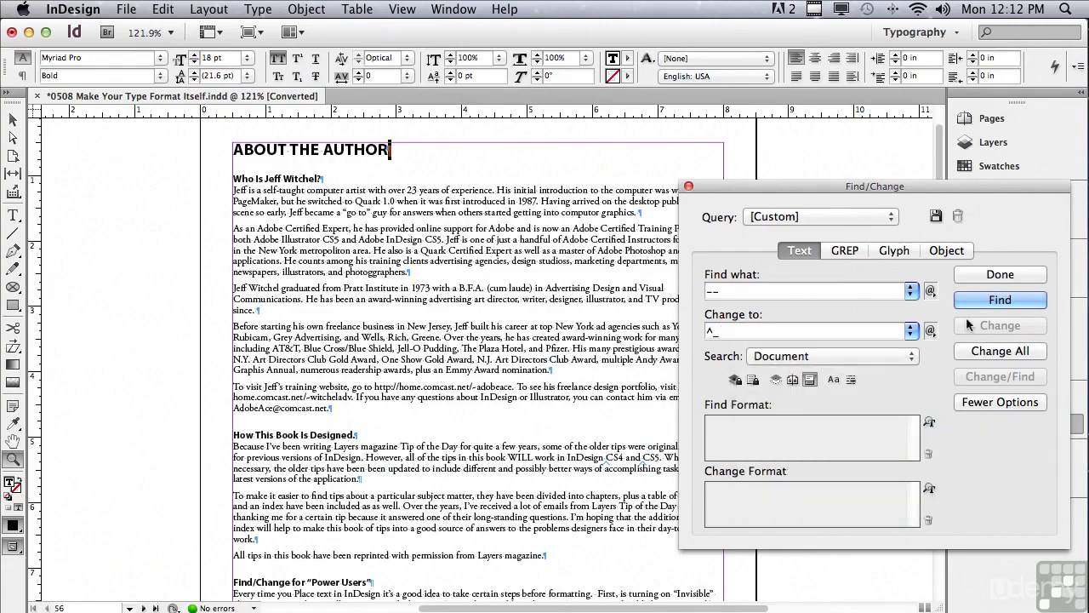
Step: Replace the first double hyphen found with the em dash, and change all the others in the document
{"action": "left_click", "coordinate": [965, 300]}
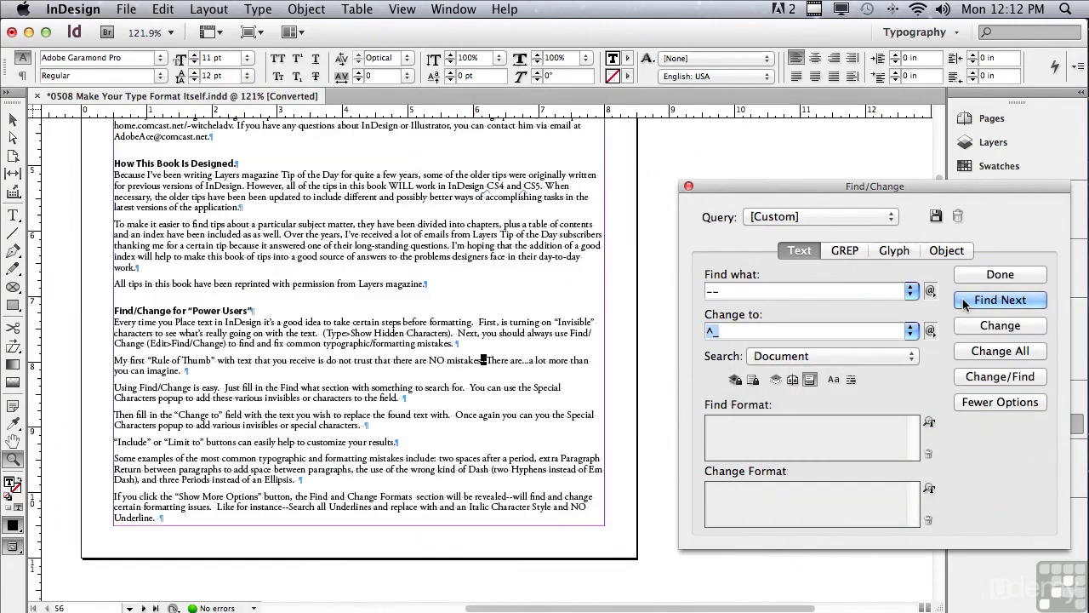
{"action": "left_click", "coordinate": [979, 326]}
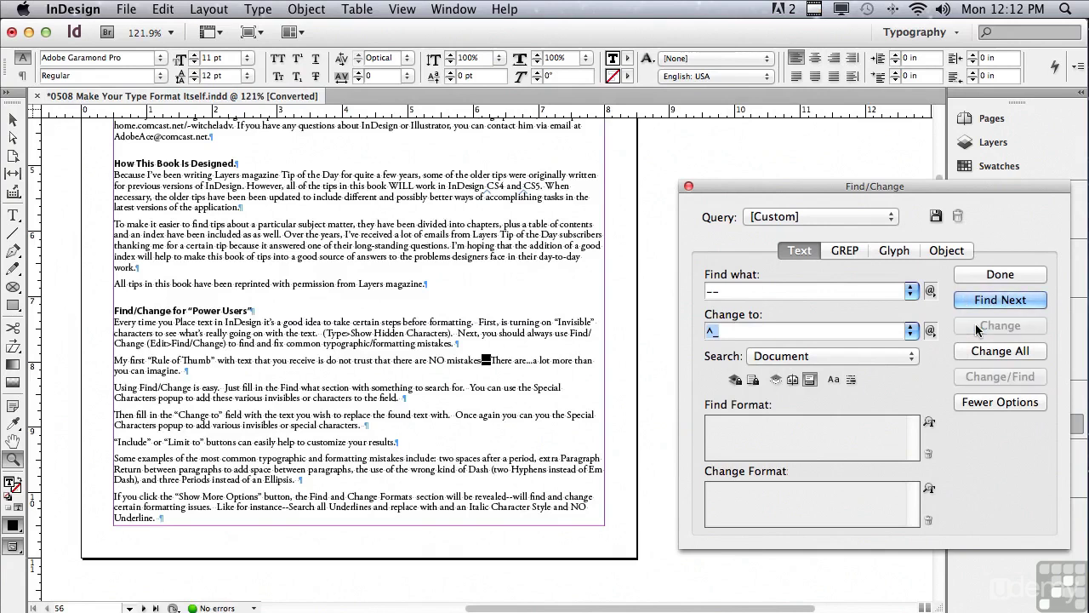
{"action": "left_click", "coordinate": [978, 352]}
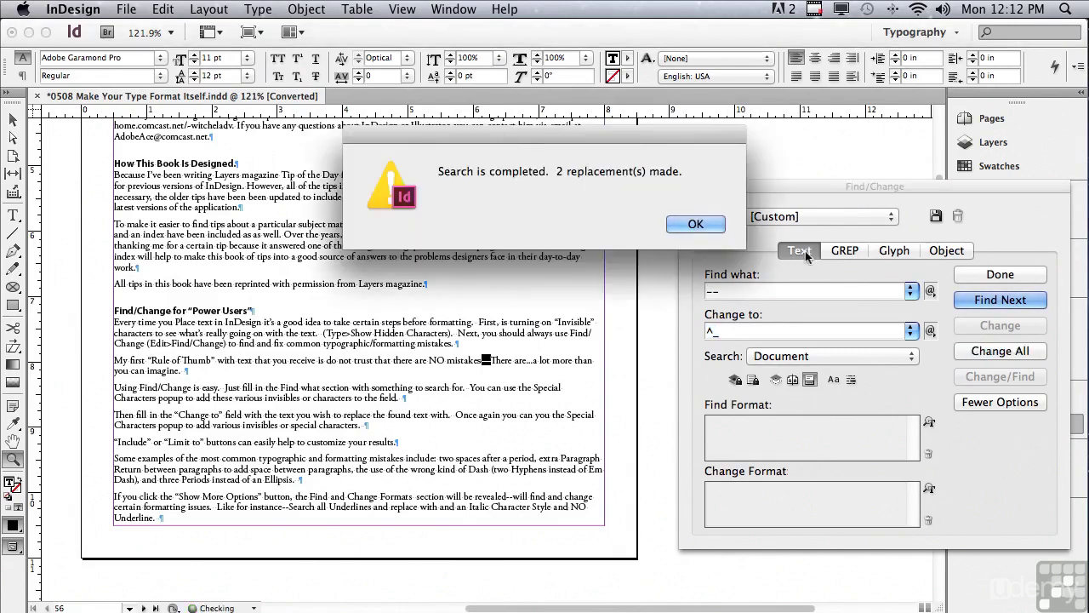
{"action": "left_click", "coordinate": [696, 224]}
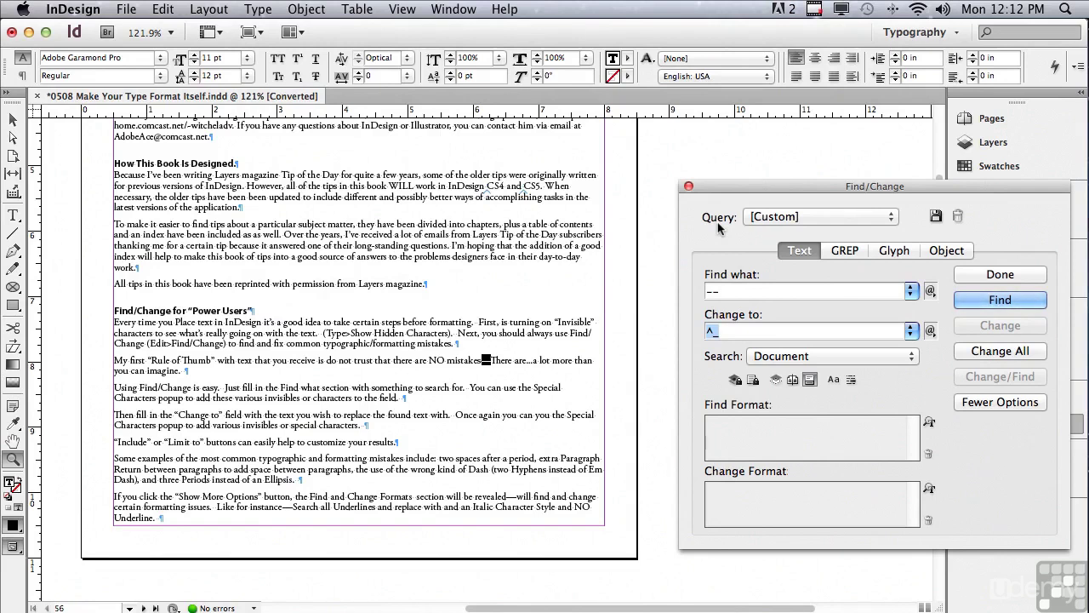
Step: Set up the text Find/Change to replace two consecutive spaces with a single space
{"action": "left_click", "coordinate": [728, 294]}
{"action": "key", "text": "BackSpace"}
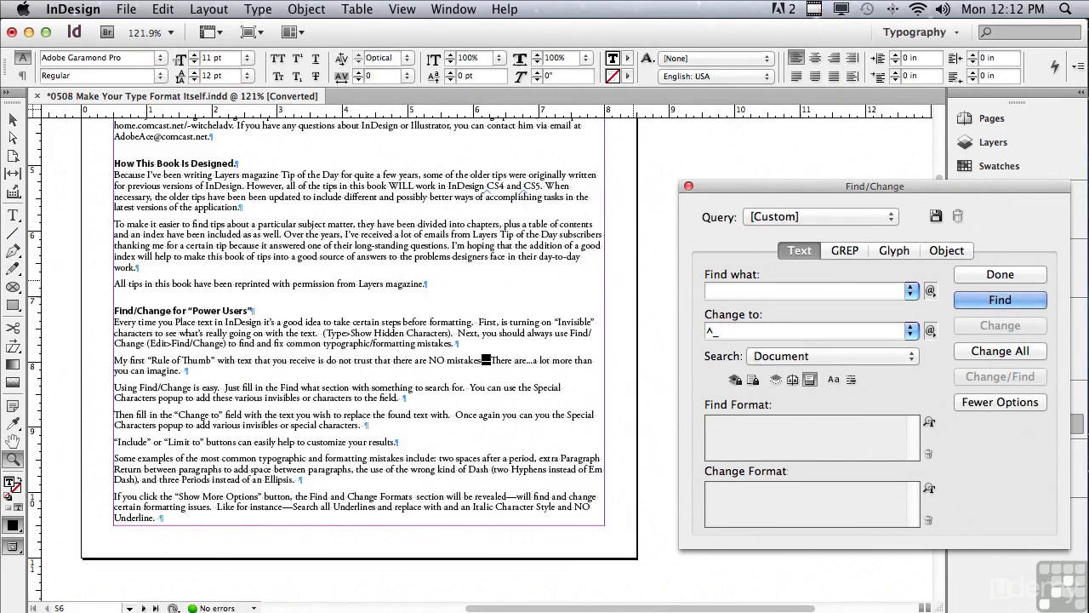
{"action": "left_click", "coordinate": [727, 330]}
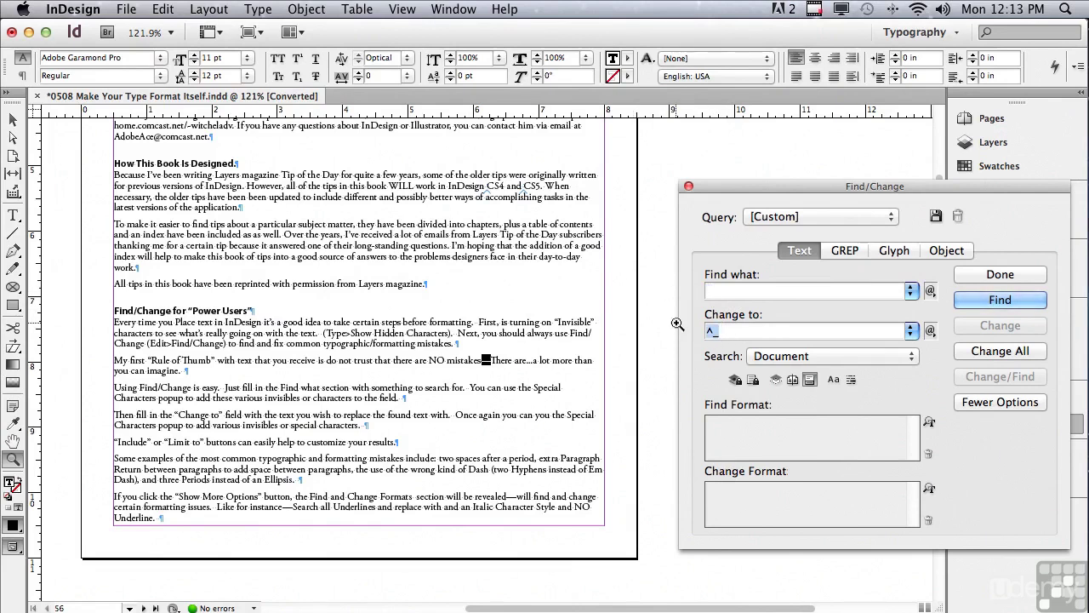
{"action": "key", "text": "BackSpace"}
Step: Replace the first double space found with a single space, and change all the others in the document
{"action": "left_click", "coordinate": [983, 302]}
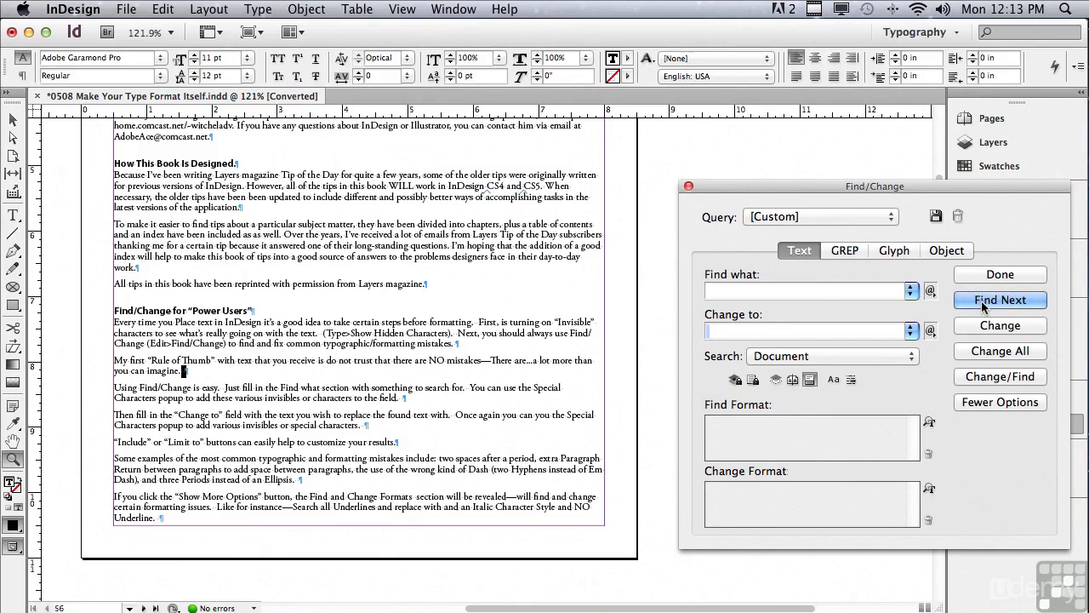
{"action": "left_click", "coordinate": [973, 327]}
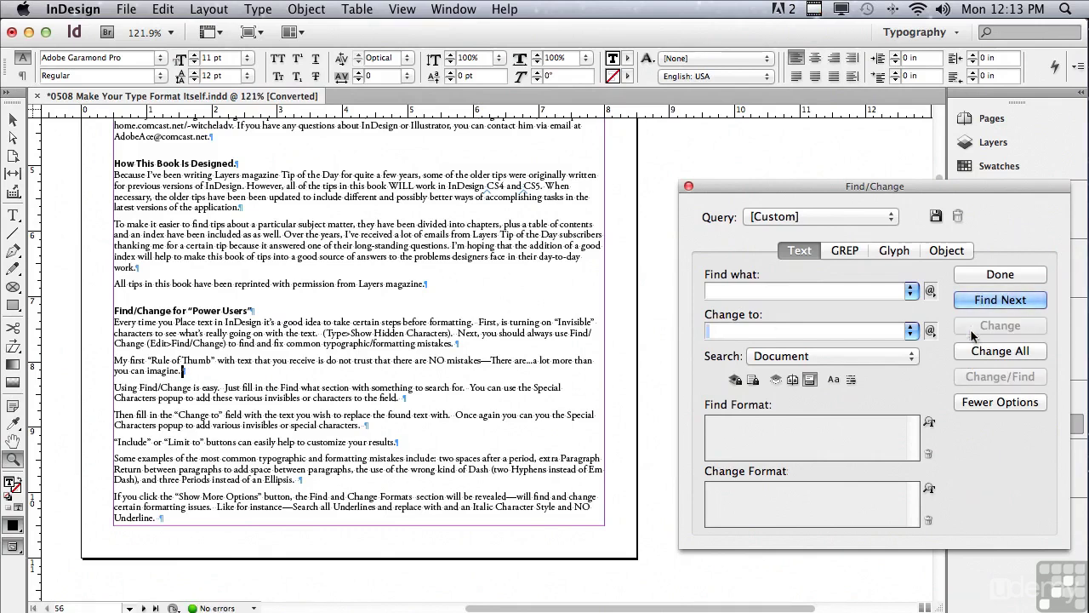
{"action": "left_click", "coordinate": [978, 352]}
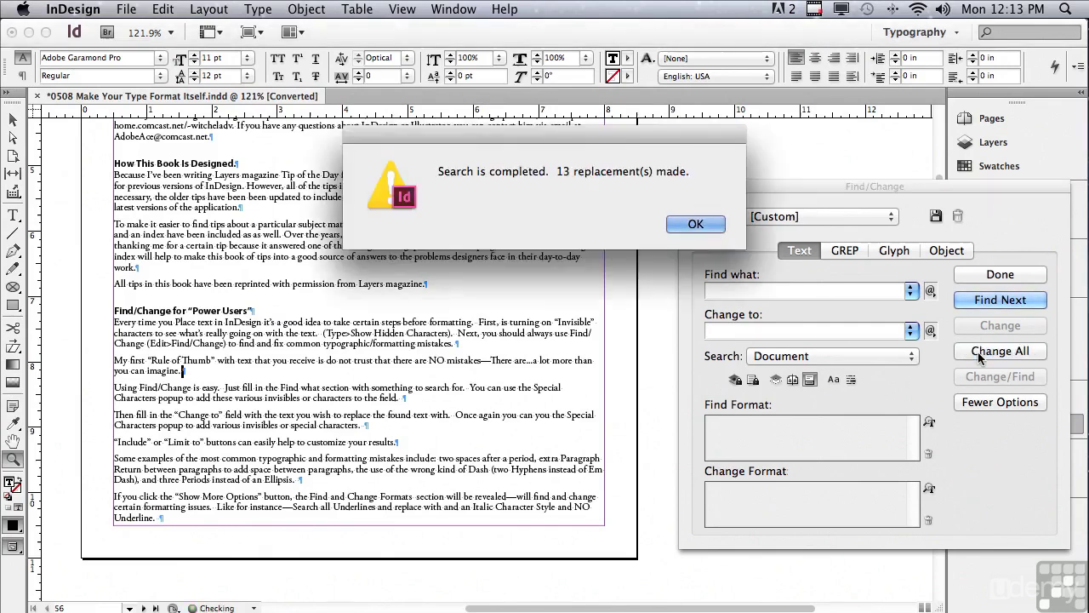
{"action": "left_click", "coordinate": [705, 223]}
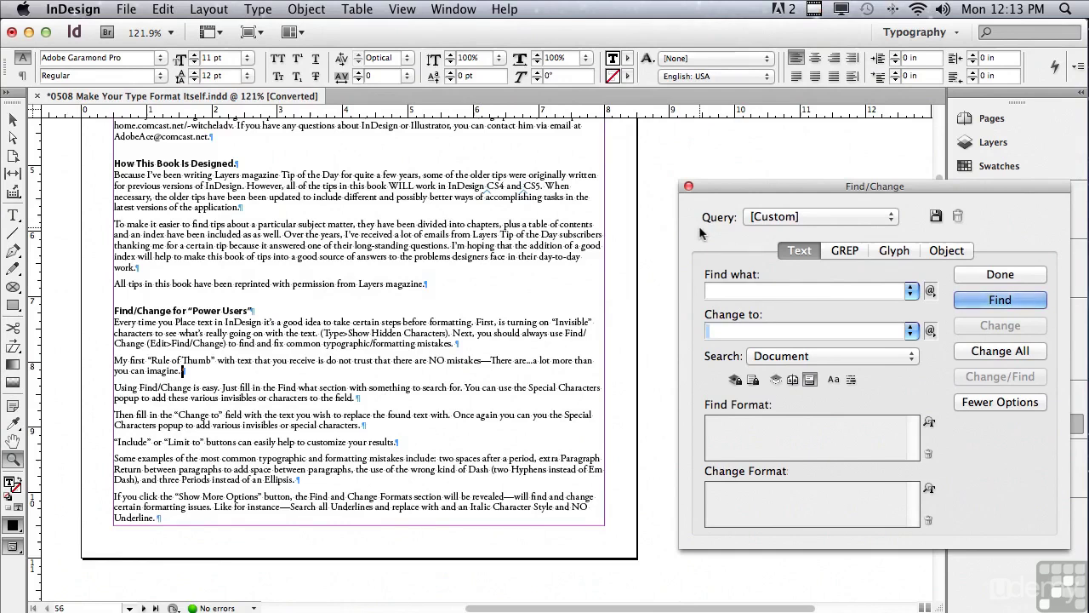
Step: Set up the text Find/Change to replace three periods (...) with the Ellipsis symbol (^e)
{"action": "left_click", "coordinate": [776, 291]}
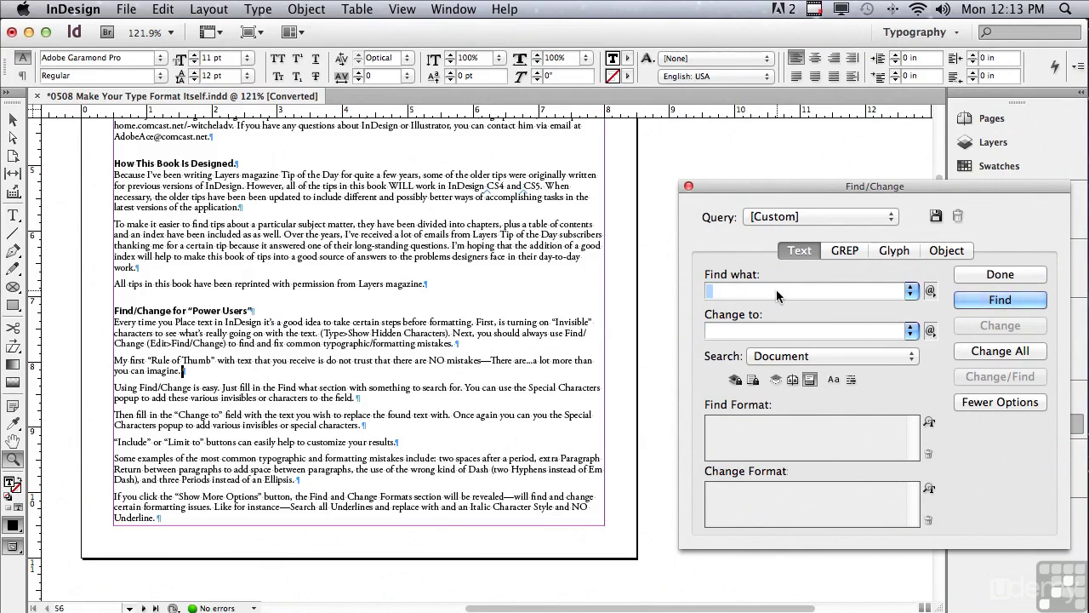
{"action": "type", "text": "..."}
{"action": "left_click", "coordinate": [754, 330]}
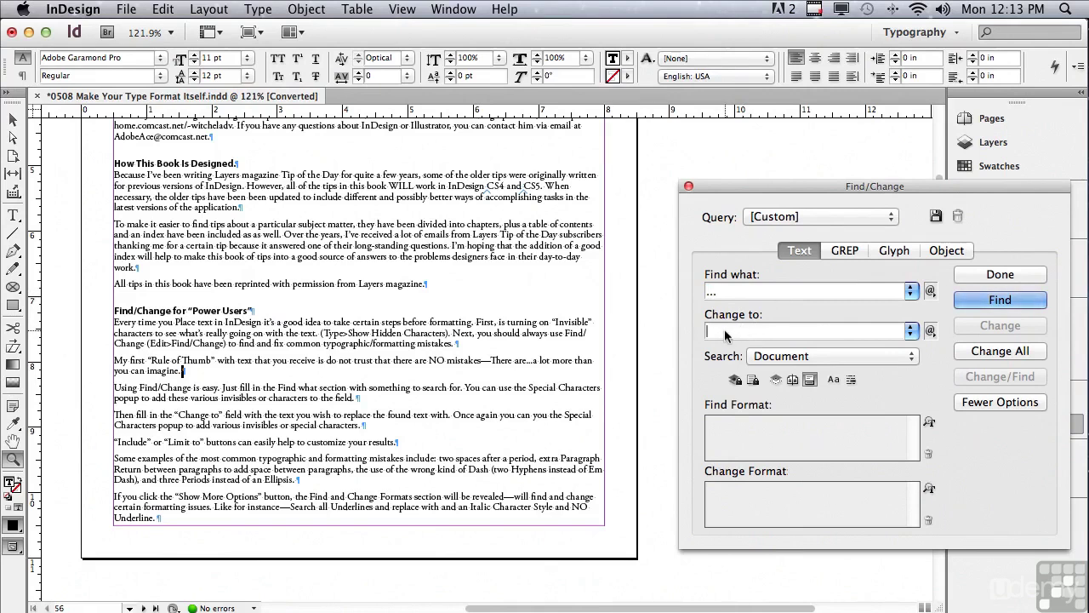
{"action": "left_click", "coordinate": [930, 331]}
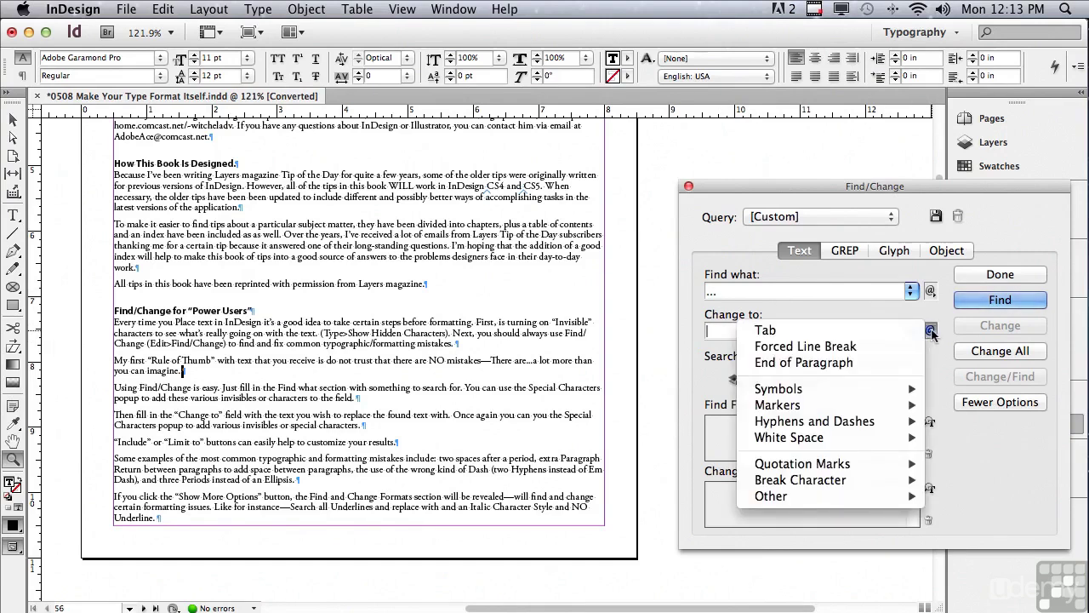
{"action": "mouse_move", "coordinate": [827, 395]}
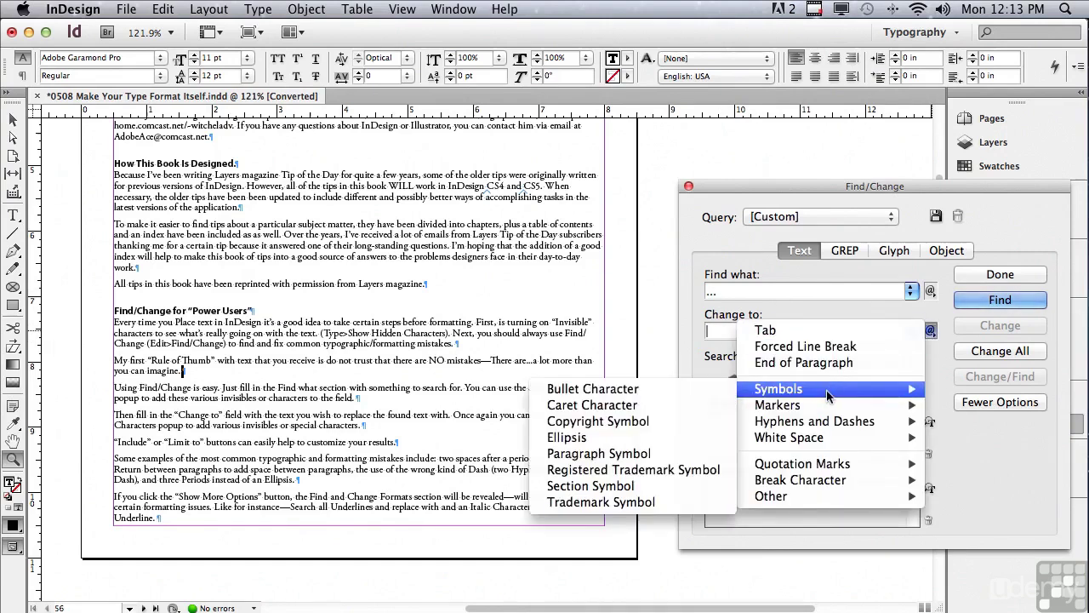
{"action": "left_click", "coordinate": [639, 443]}
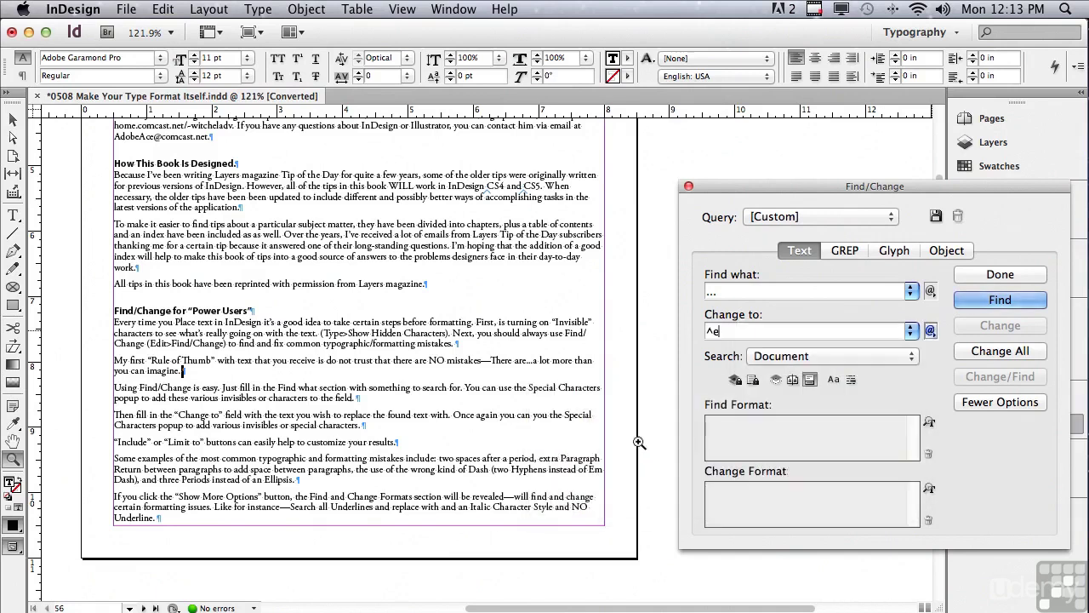
Step: Replace the three periods found after "There are" with the ellipsis, and search the document for further occurrences
{"action": "left_click", "coordinate": [1011, 304]}
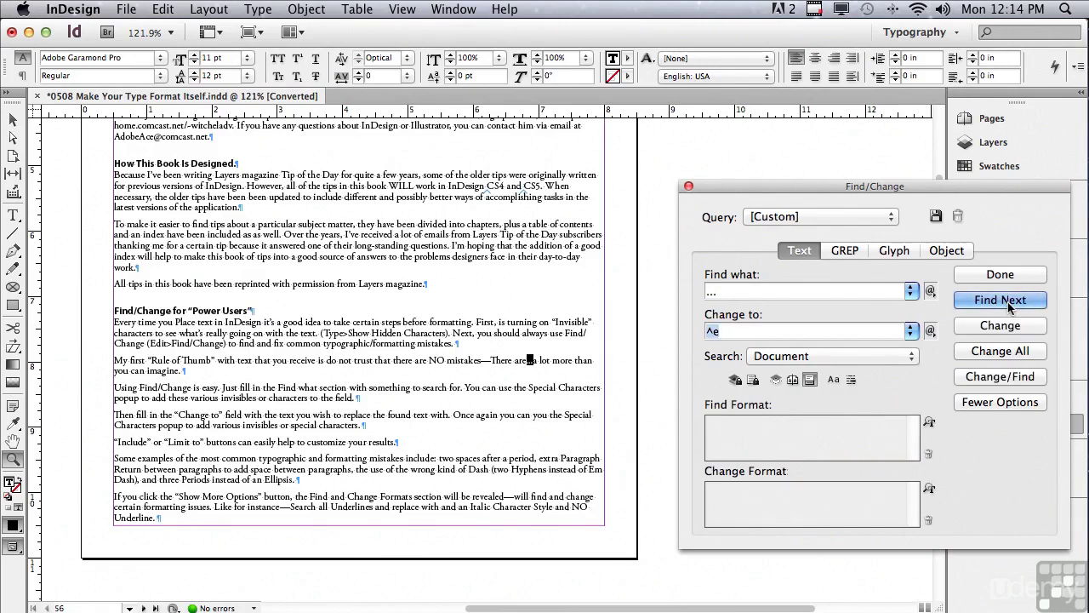
{"action": "left_click", "coordinate": [993, 325]}
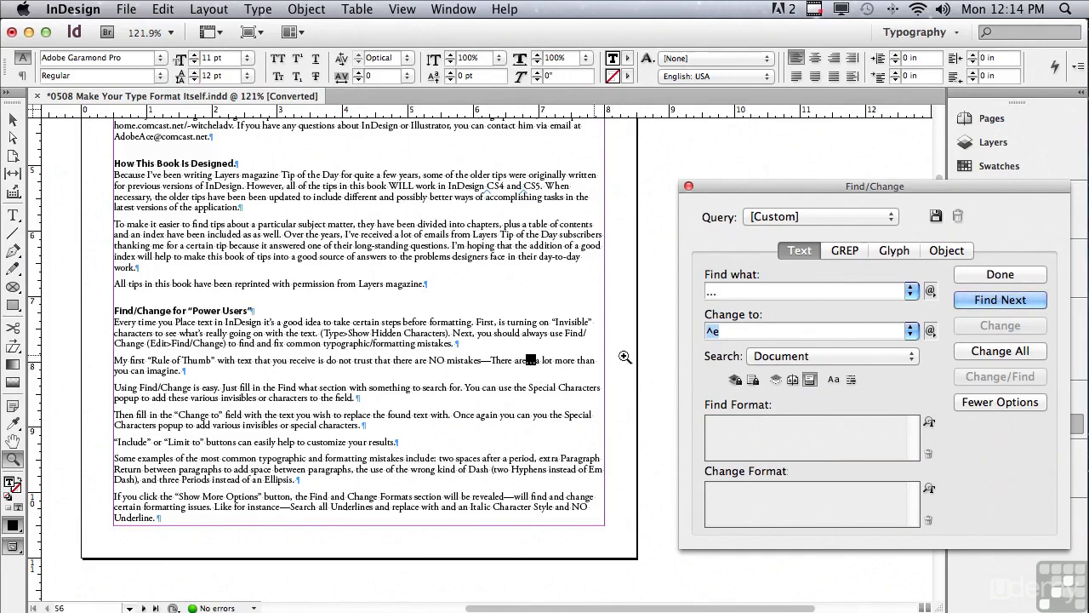
{"action": "left_click", "coordinate": [977, 302]}
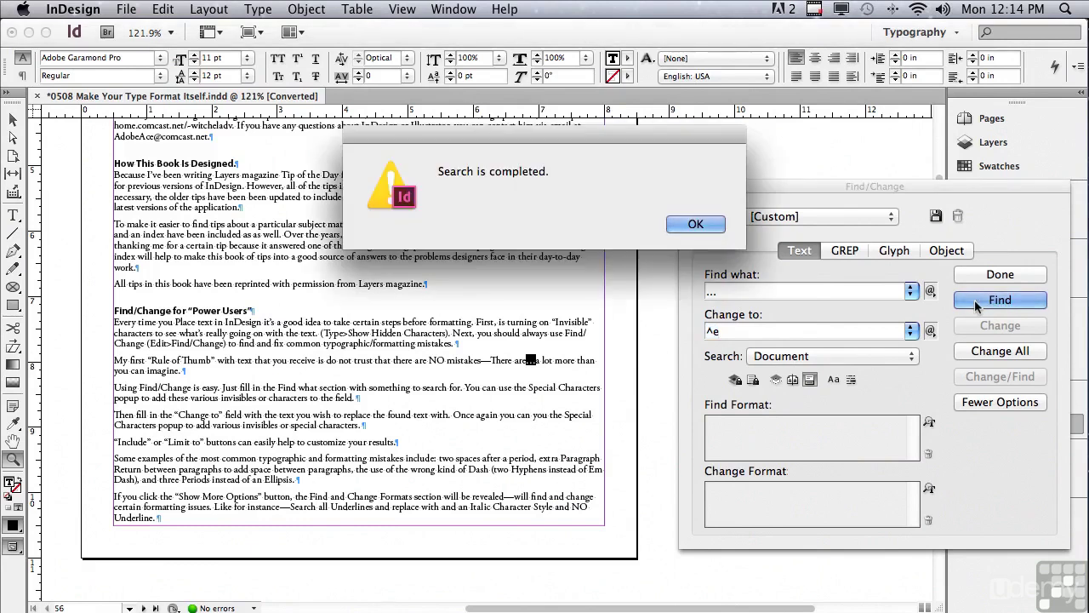
{"action": "left_click", "coordinate": [695, 224]}
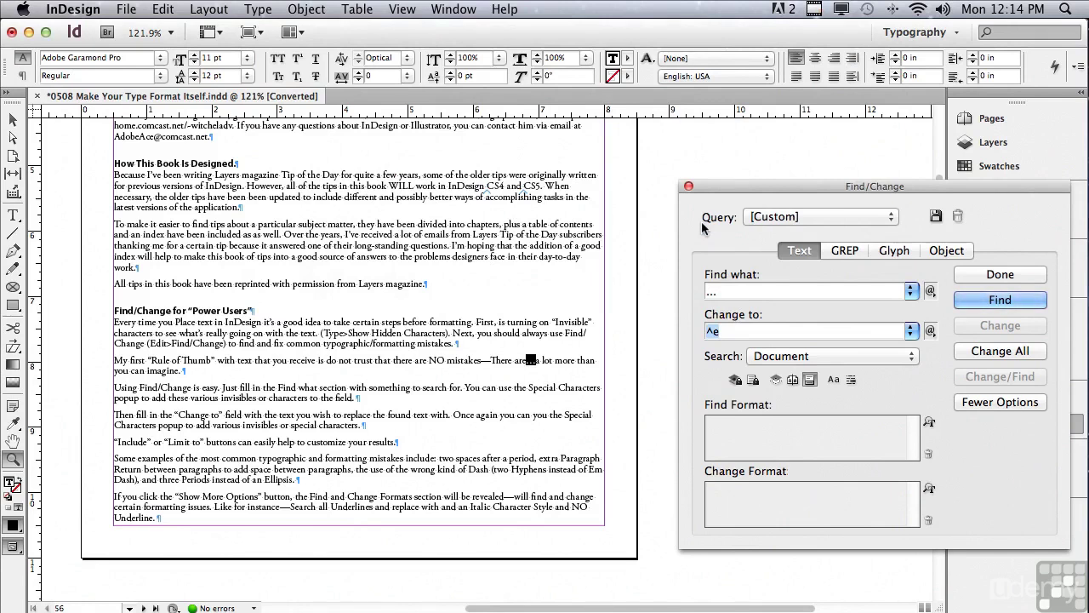
Step: Start a spelling check with the search scope set to Document, keeping its dialog fully in view
{"action": "left_click", "coordinate": [165, 11]}
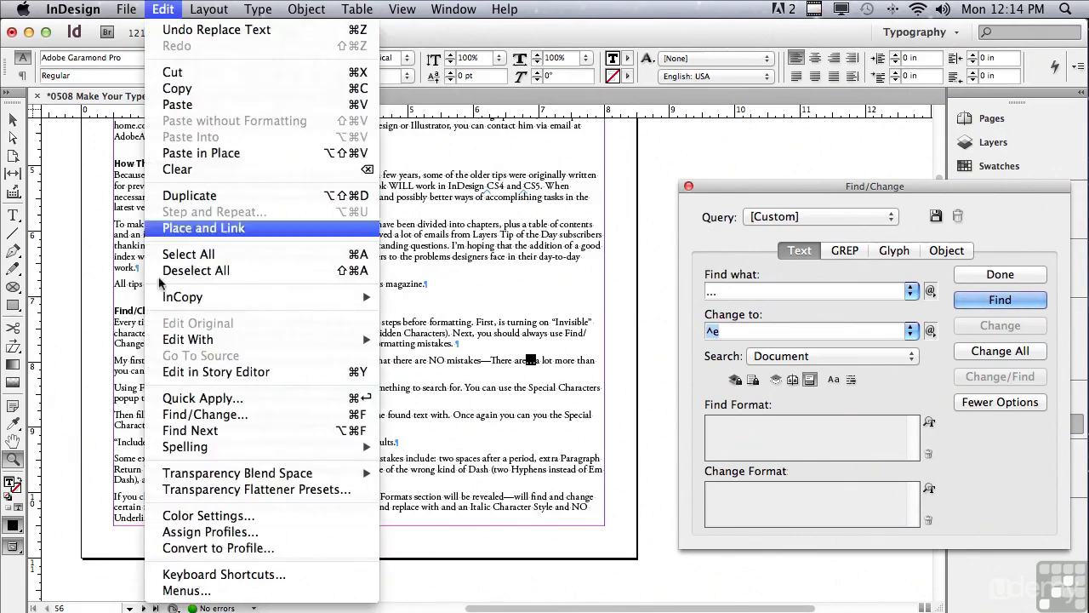
{"action": "mouse_move", "coordinate": [181, 449]}
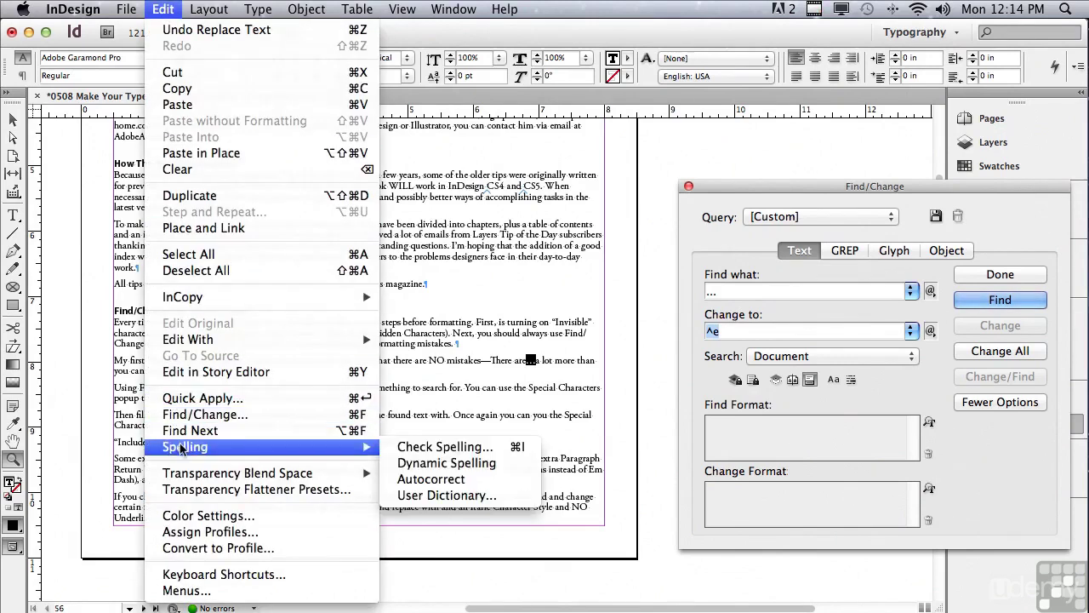
{"action": "left_click", "coordinate": [421, 446]}
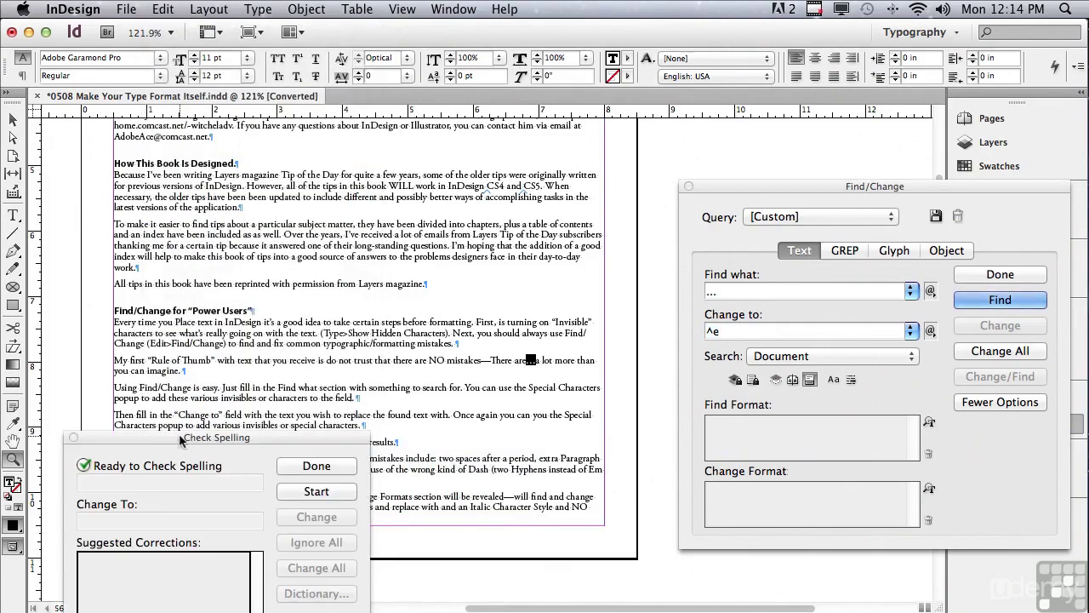
{"action": "left_click_drag", "start_coordinate": [180, 439], "coordinate": [211, 301]}
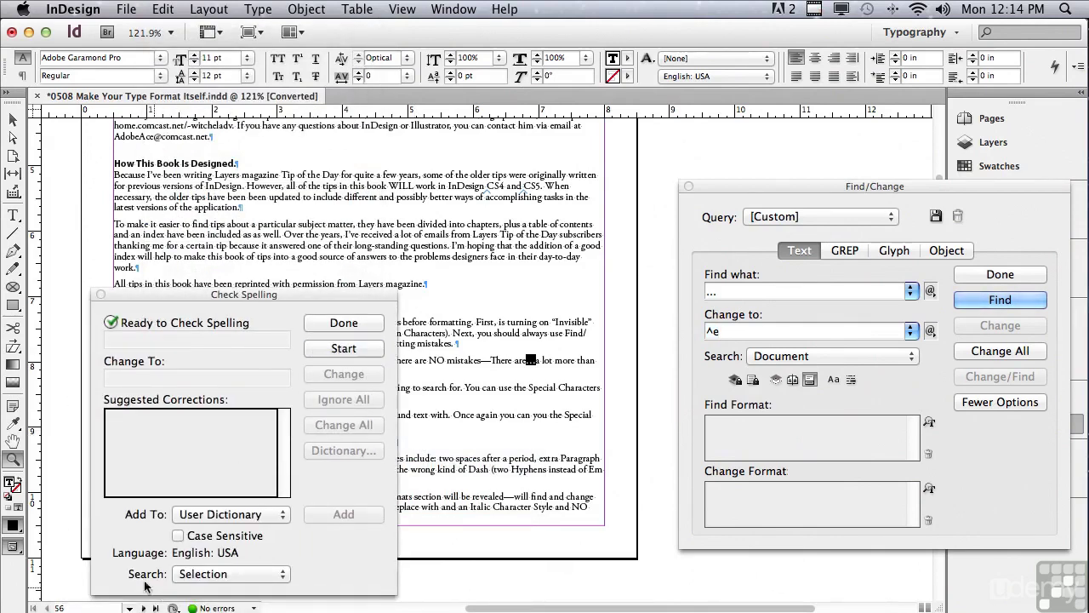
{"action": "left_click", "coordinate": [196, 576]}
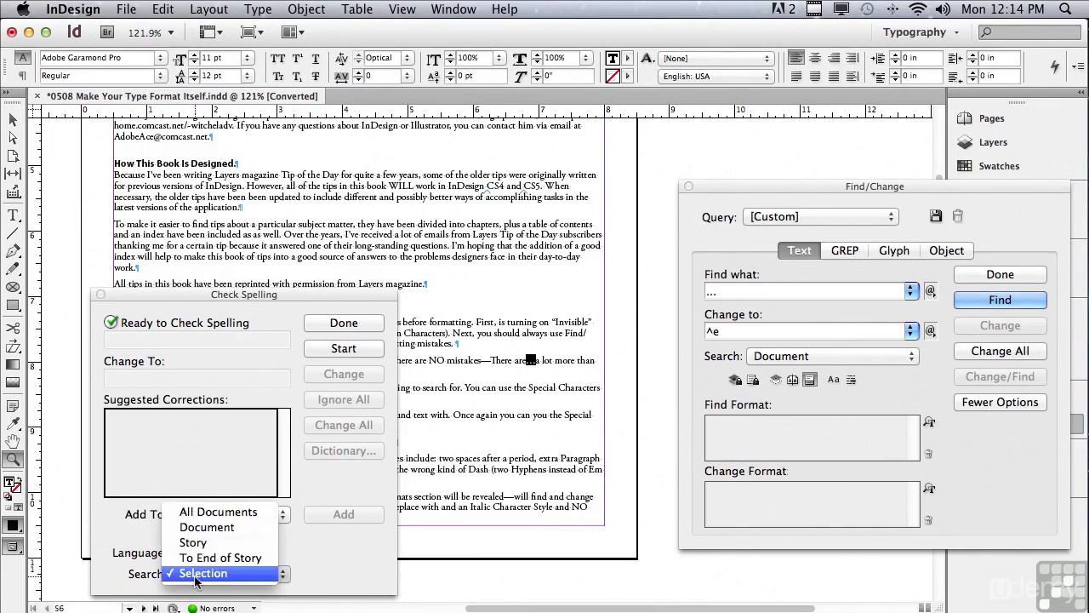
{"action": "left_click", "coordinate": [193, 528]}
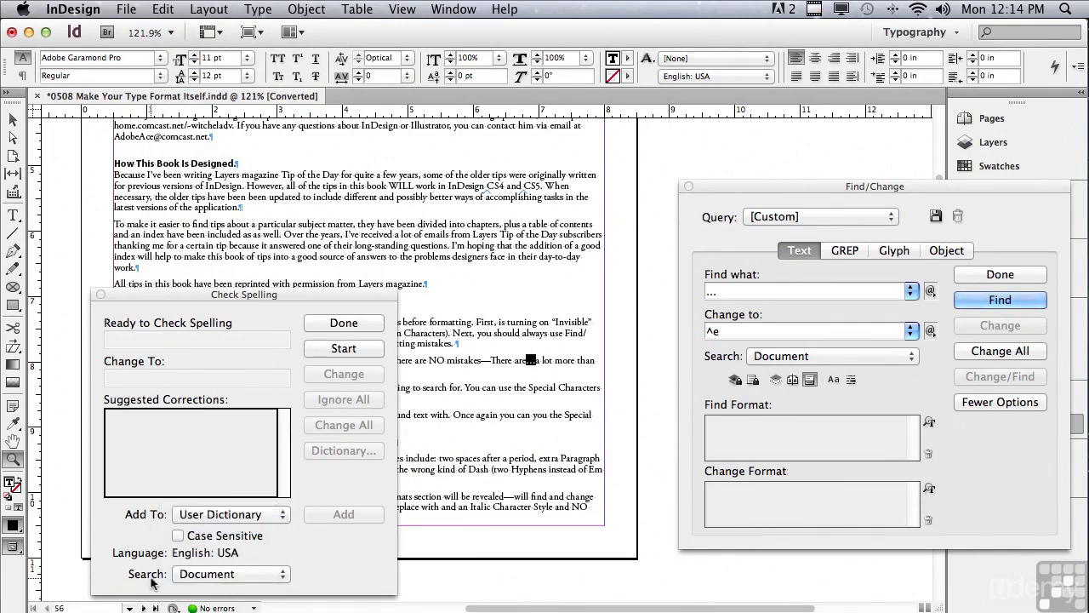
{"action": "left_click", "coordinate": [317, 348]}
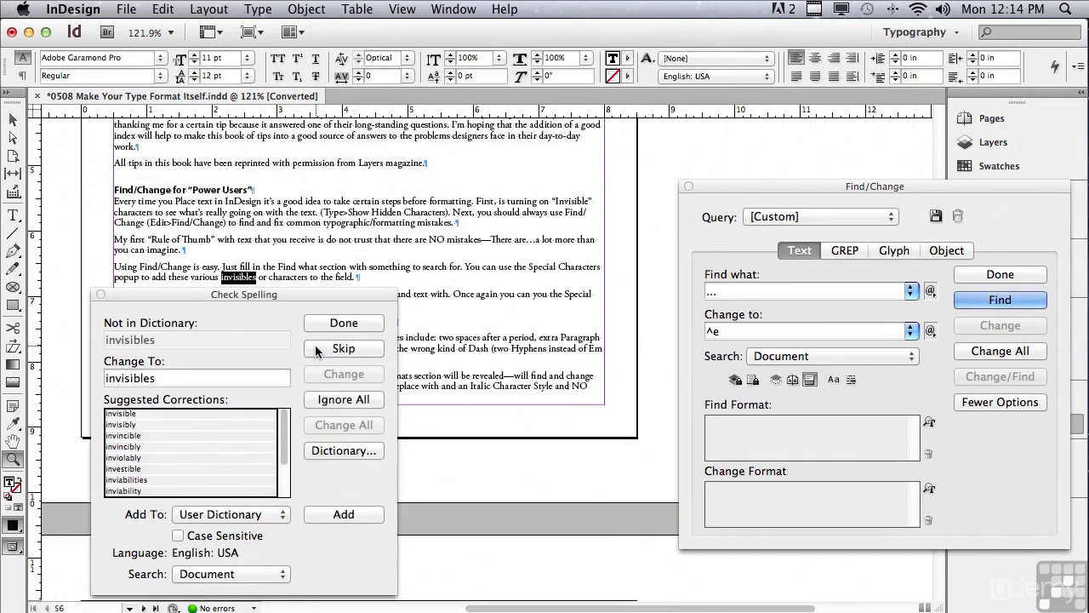
Step: Correct every occurrence of "invisibles" to the suggested spelling "invisible"
{"action": "left_click", "coordinate": [124, 414]}
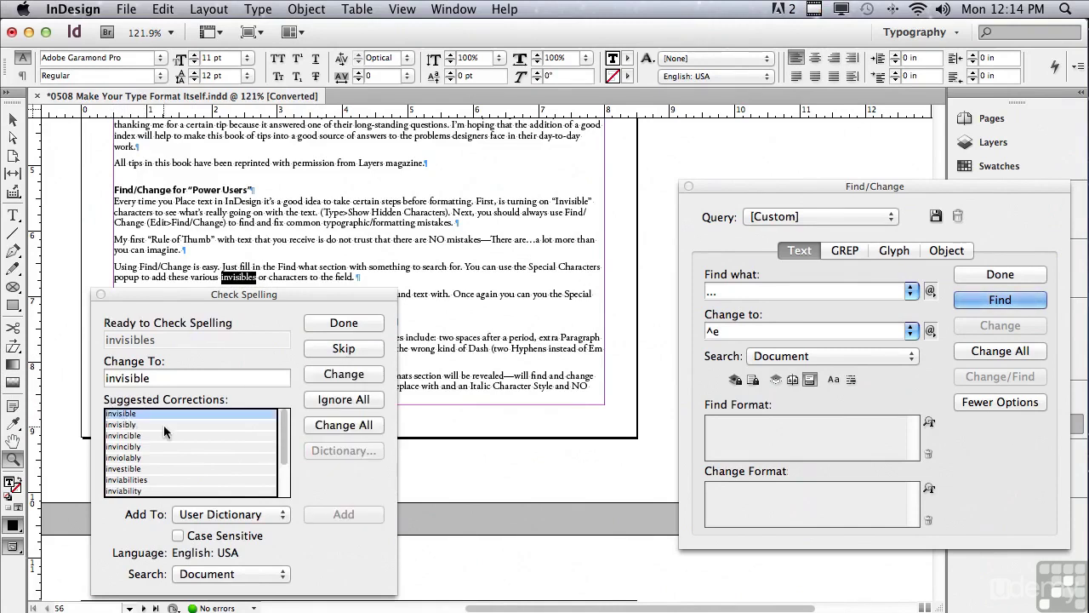
{"action": "left_click", "coordinate": [324, 430]}
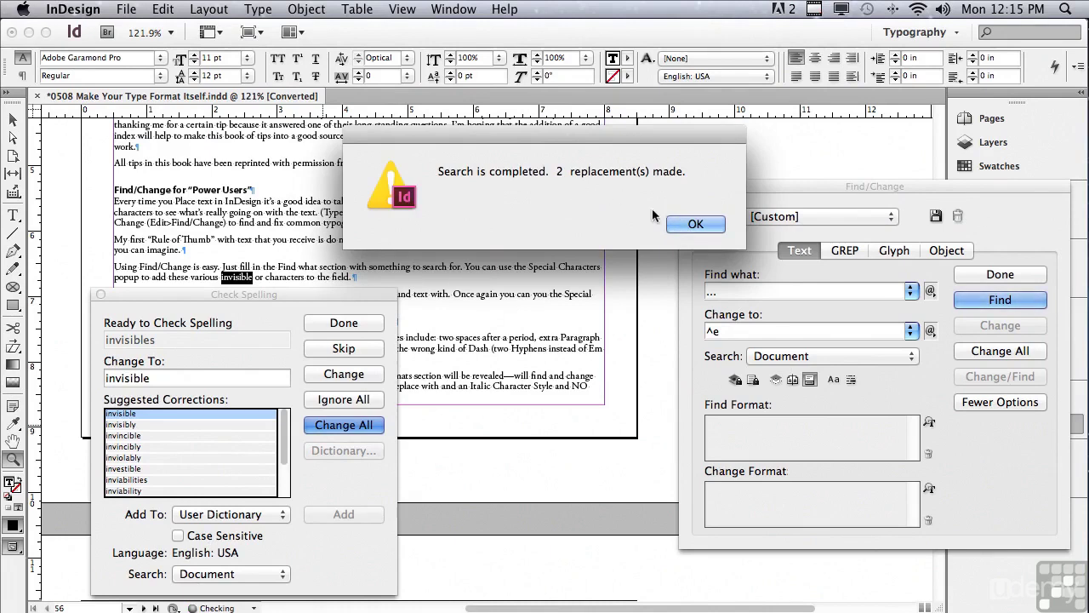
{"action": "left_click", "coordinate": [693, 224]}
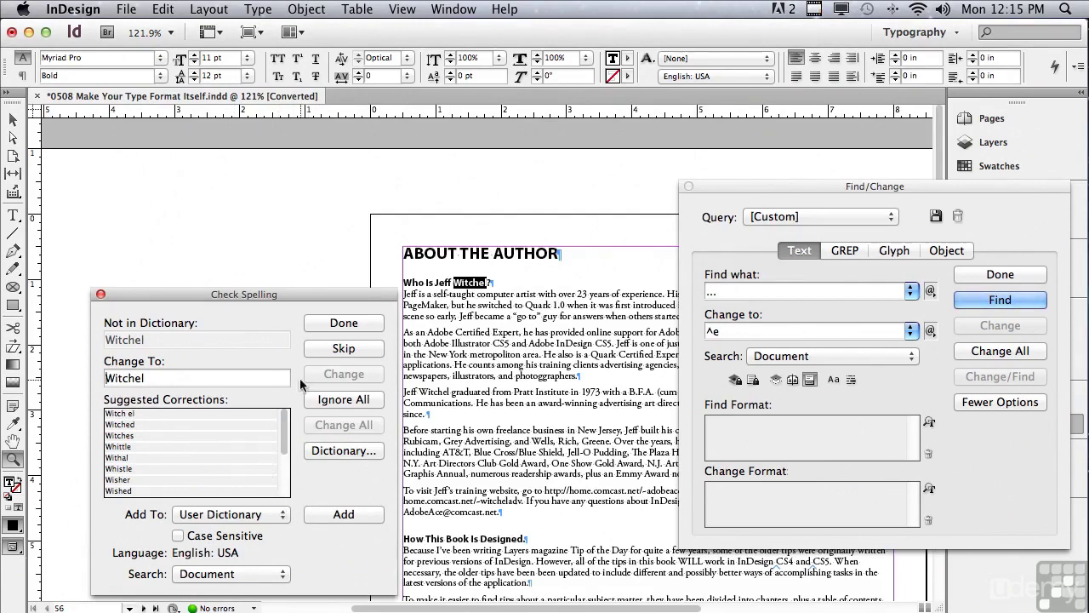
Step: Skip the author's surname in the spelling check and correct every occurrence of "computor" to "computer"
{"action": "left_click", "coordinate": [316, 348]}
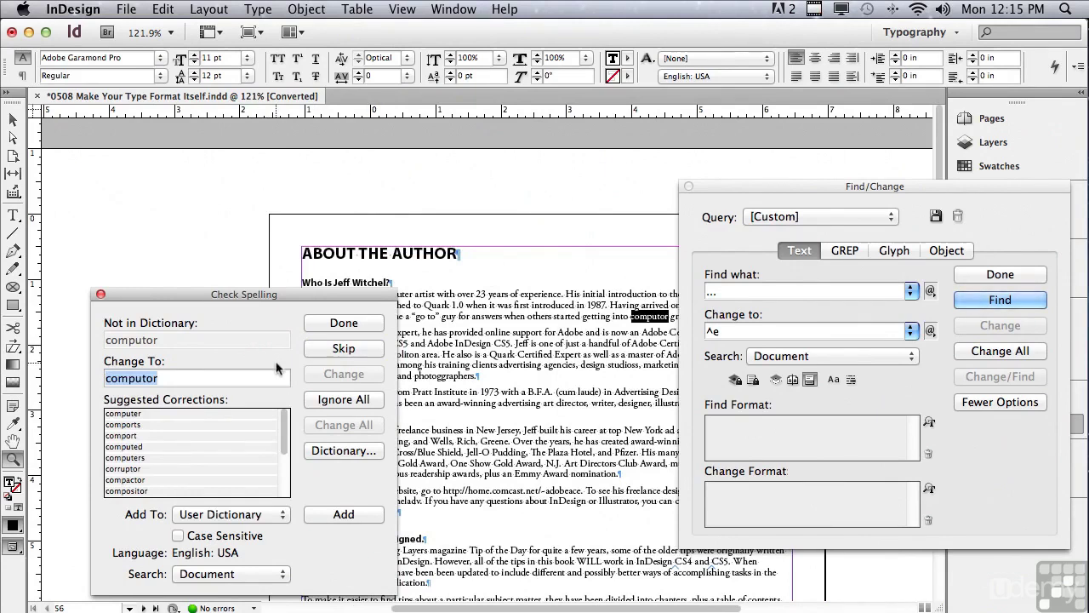
{"action": "left_click", "coordinate": [125, 415]}
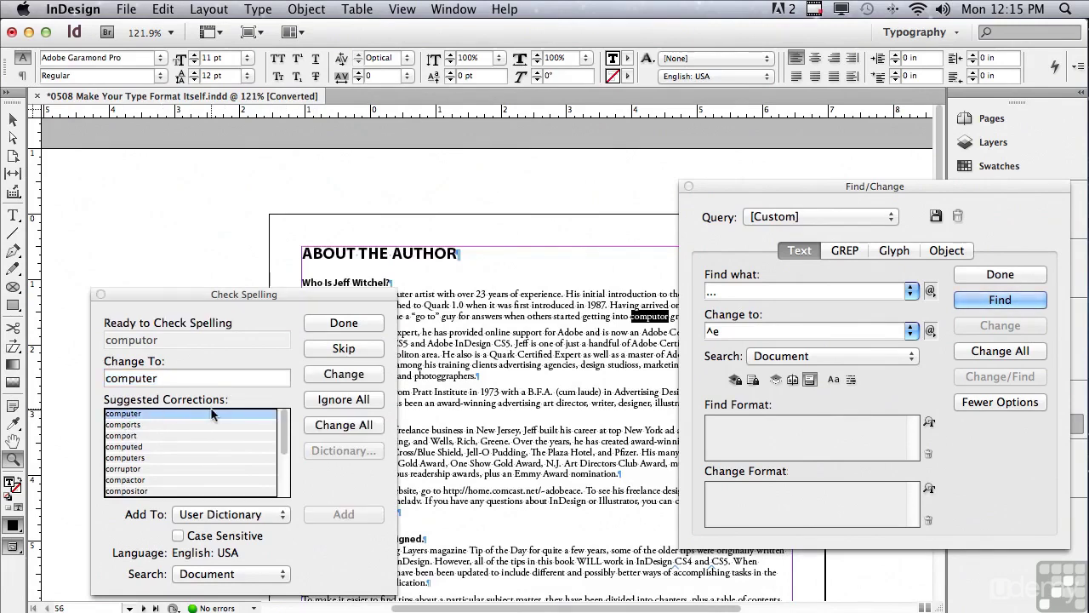
{"action": "left_click", "coordinate": [321, 425]}
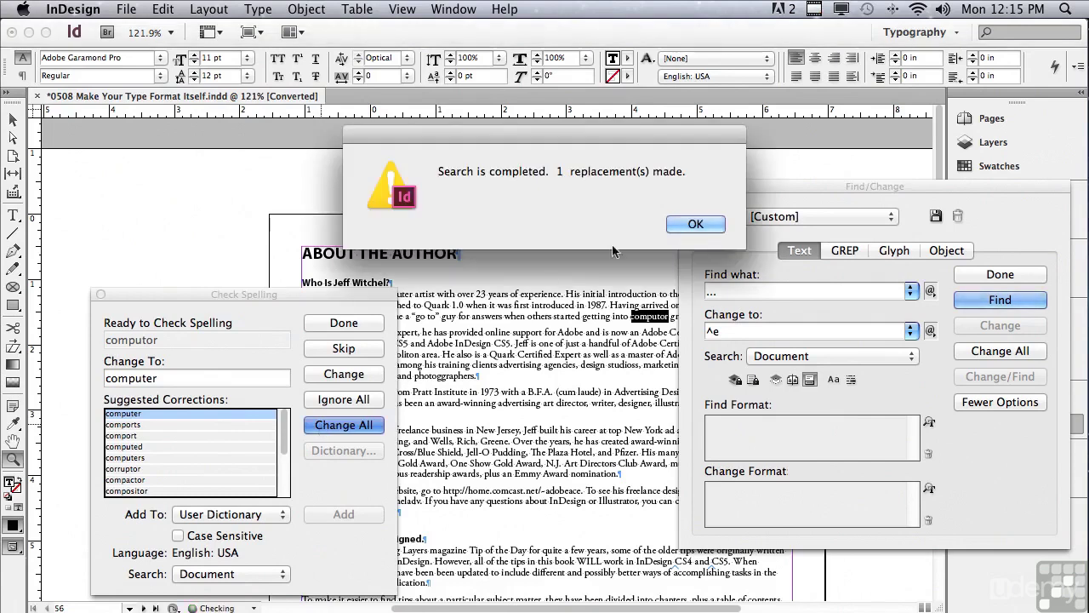
{"action": "left_click", "coordinate": [693, 223]}
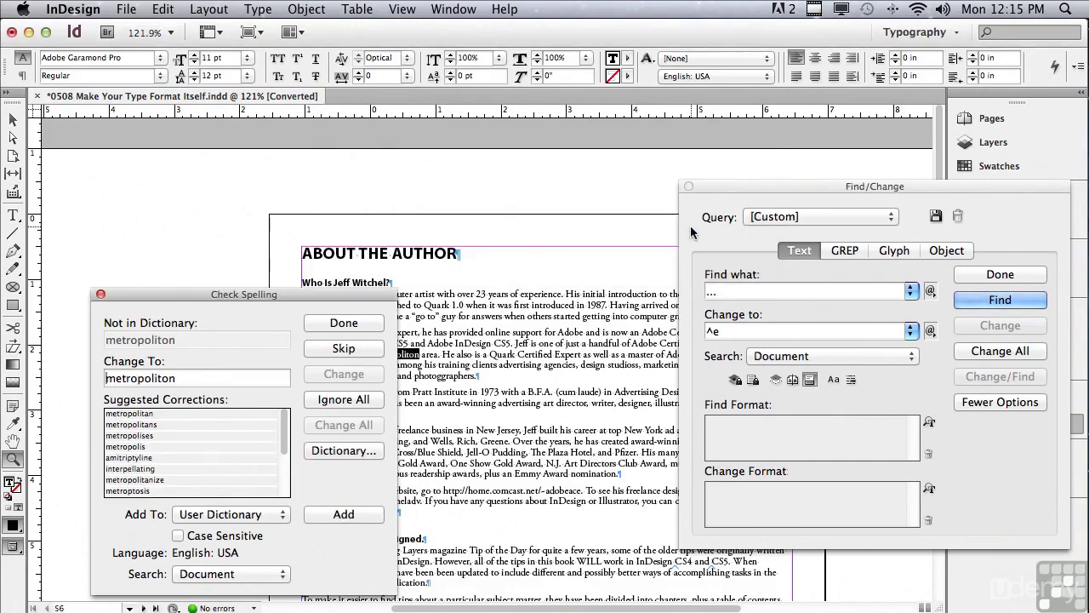